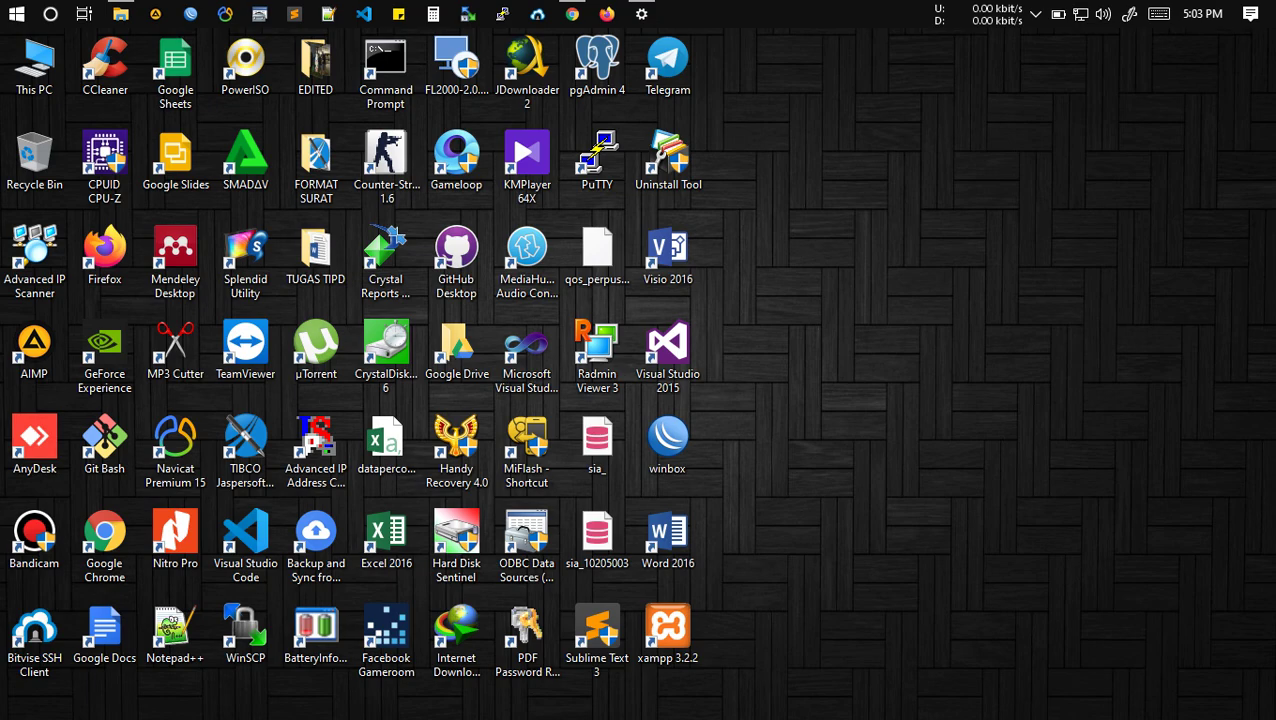
right_click(818, 156)
click(870, 210)
right_click(864, 119)
click(914, 174)
right_click(856, 103)
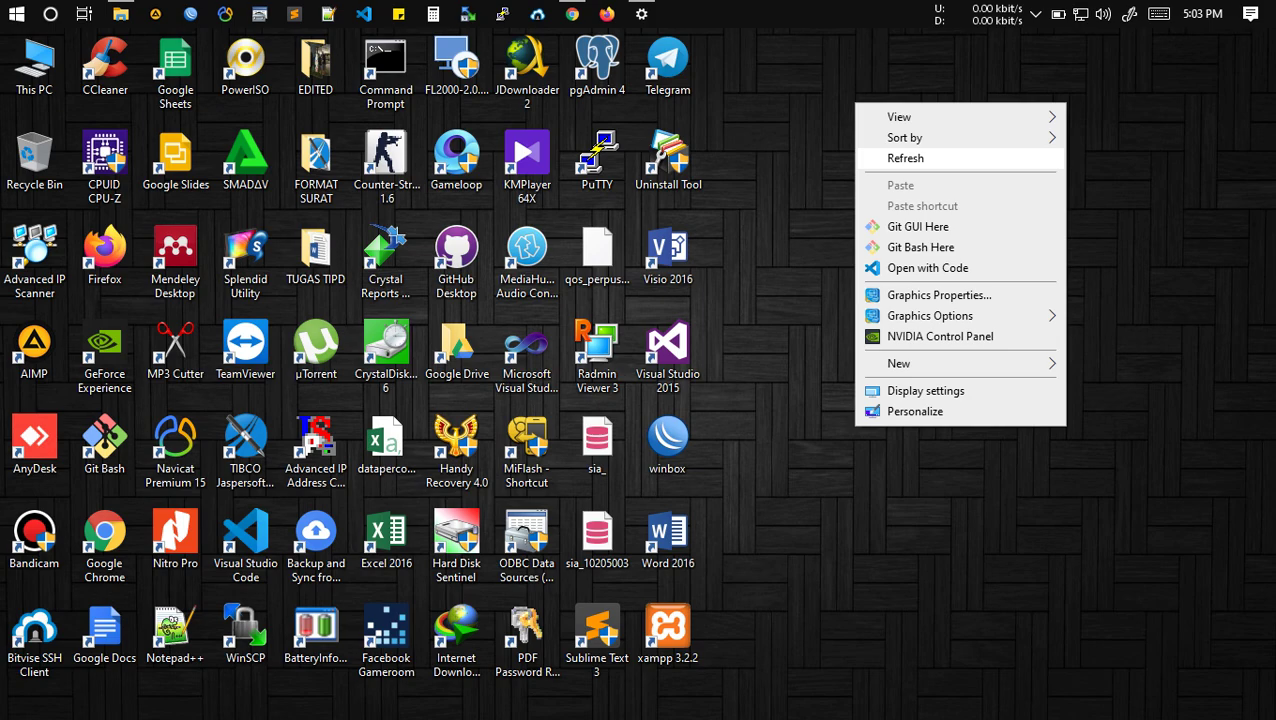
click(905, 158)
right_click(894, 149)
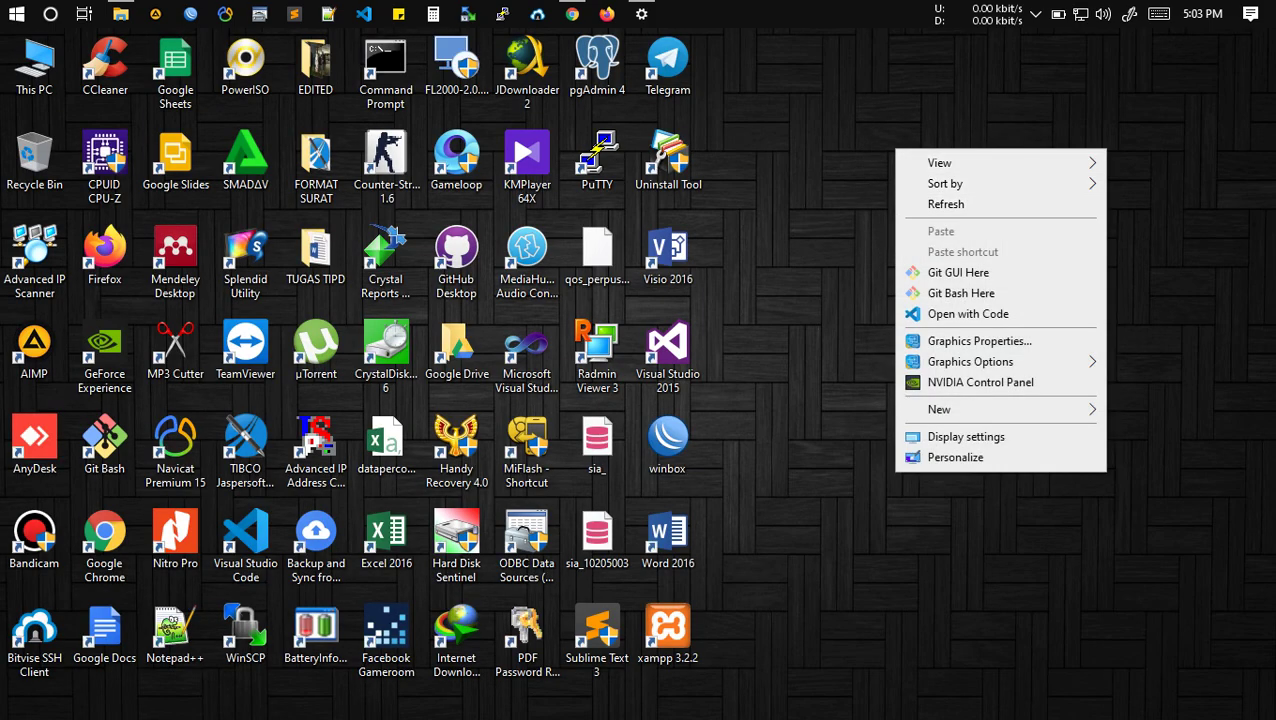
click(946, 204)
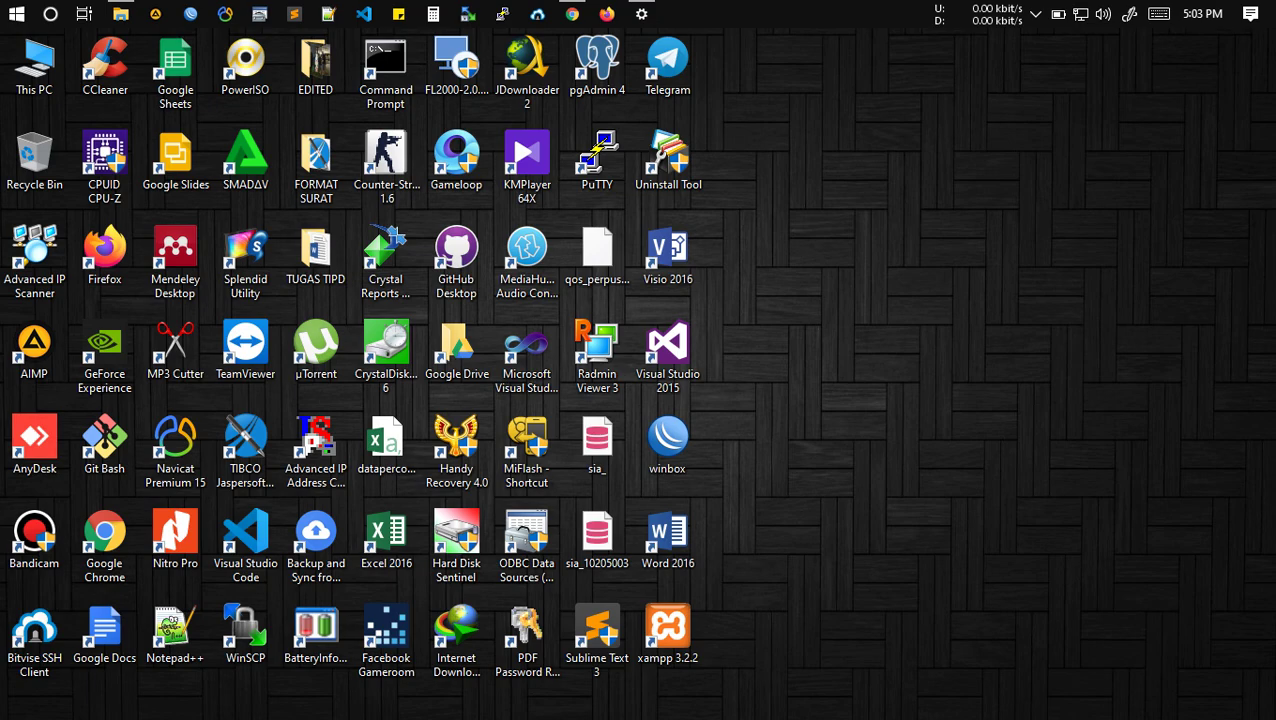
right_click(886, 151)
click(930, 207)
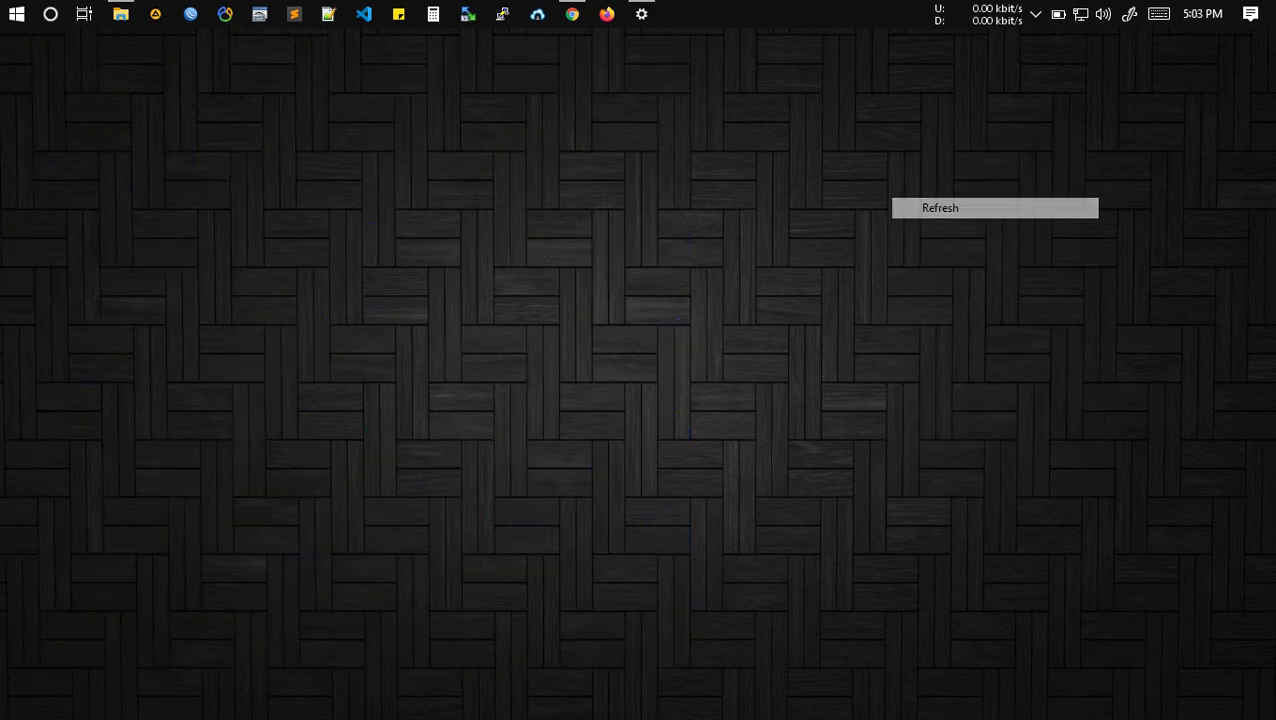
right_click(829, 147)
click(880, 201)
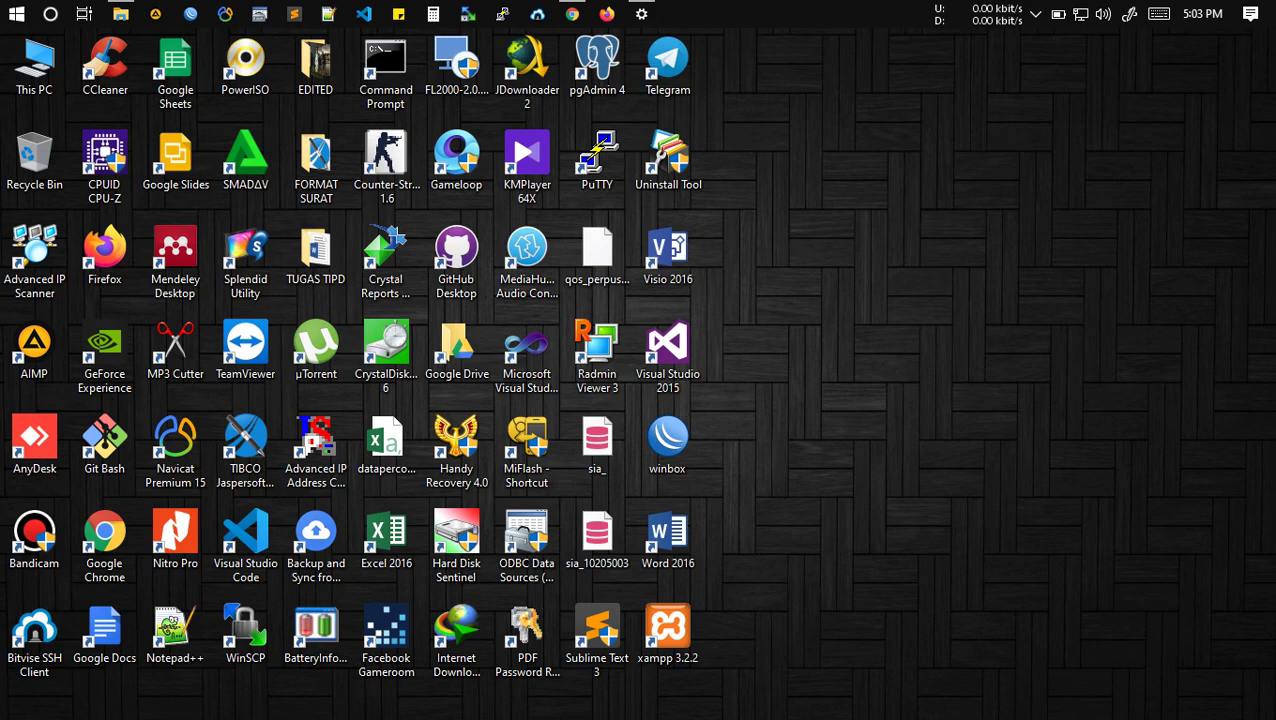
right_click(852, 173)
mouse_move(900, 185)
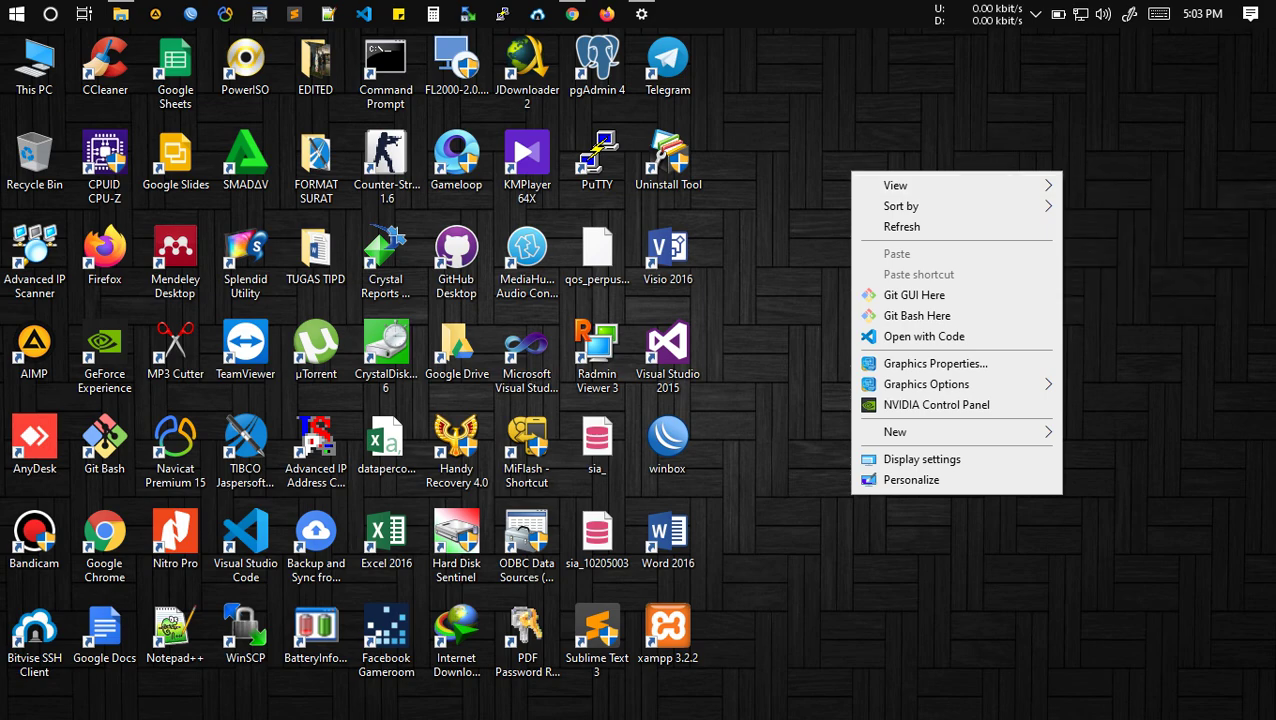
right_click(843, 137)
click(893, 193)
right_click(828, 158)
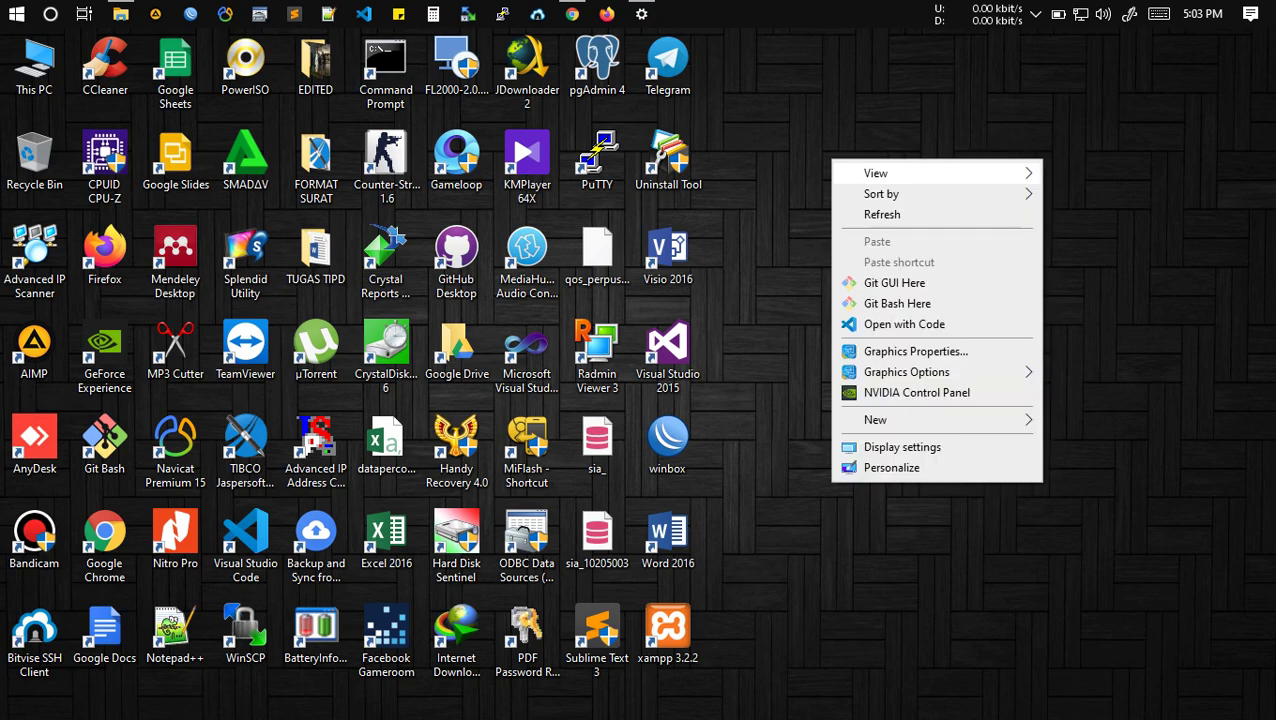
click(882, 213)
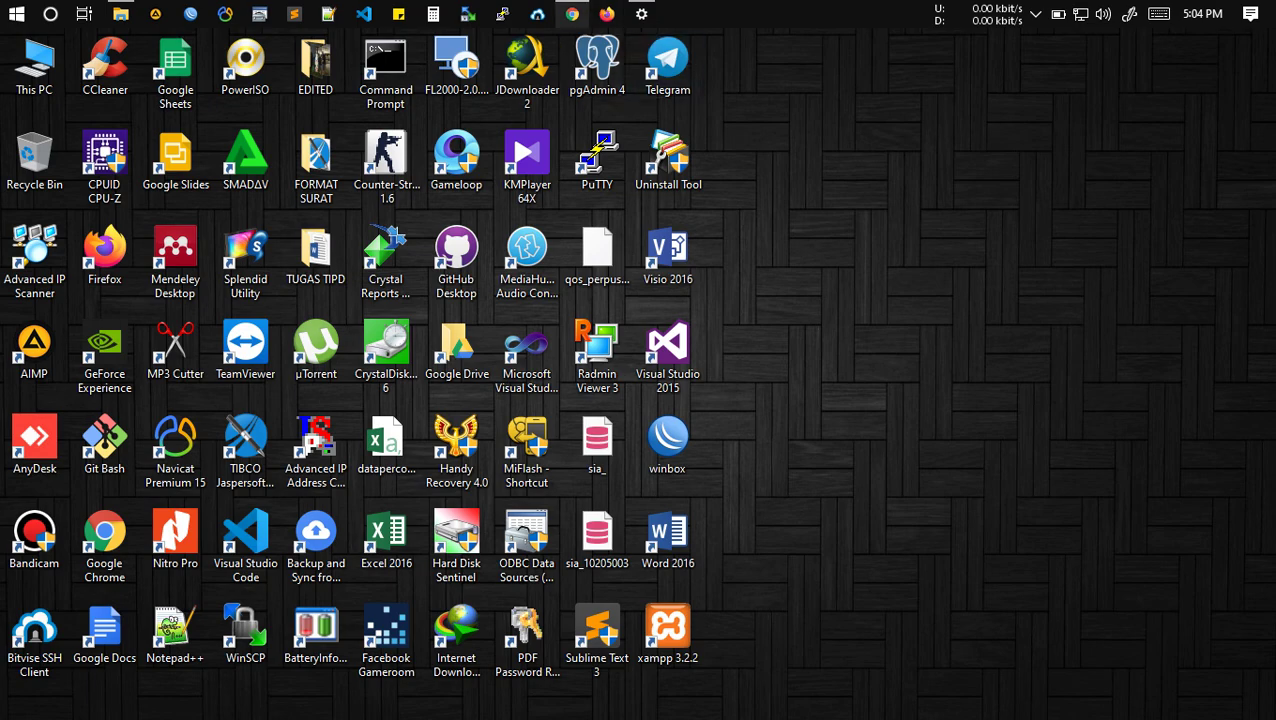
Switch to the 0 SUPPORT folder in Google Drive in Chrome and check the actions available for it.
mouse_move(572, 14)
click(572, 96)
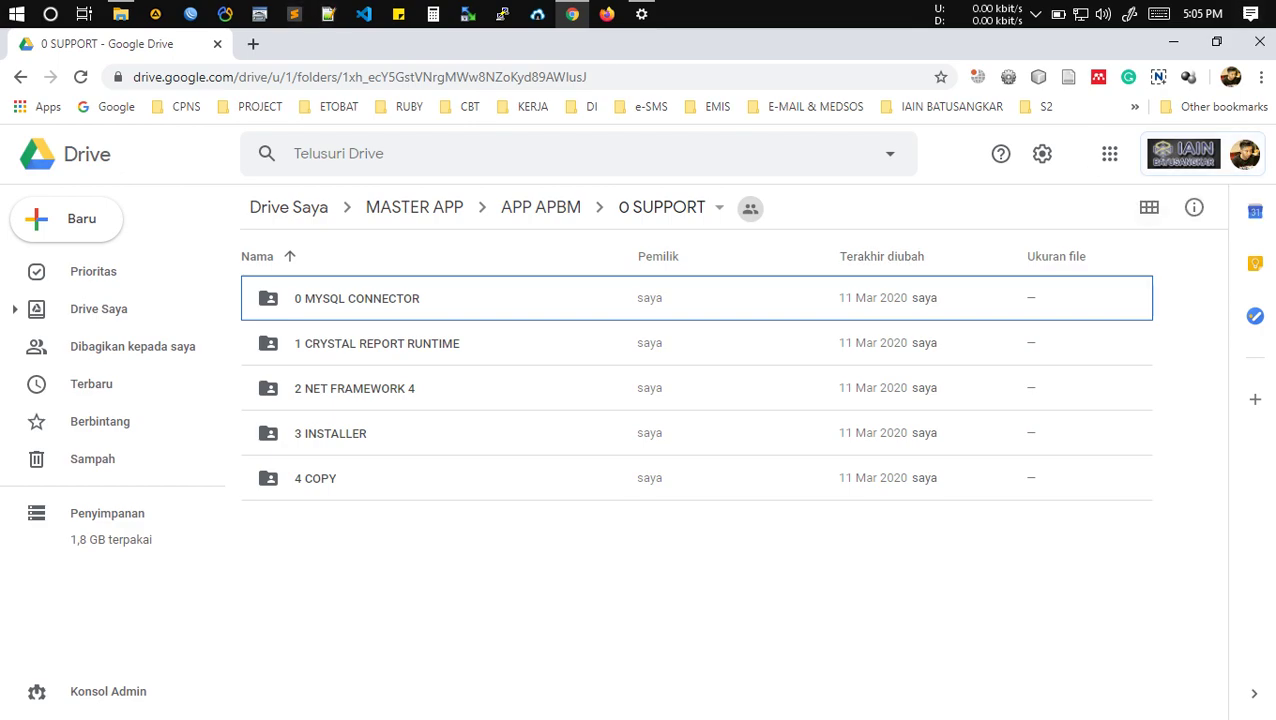
click(1036, 14)
click(1036, 14)
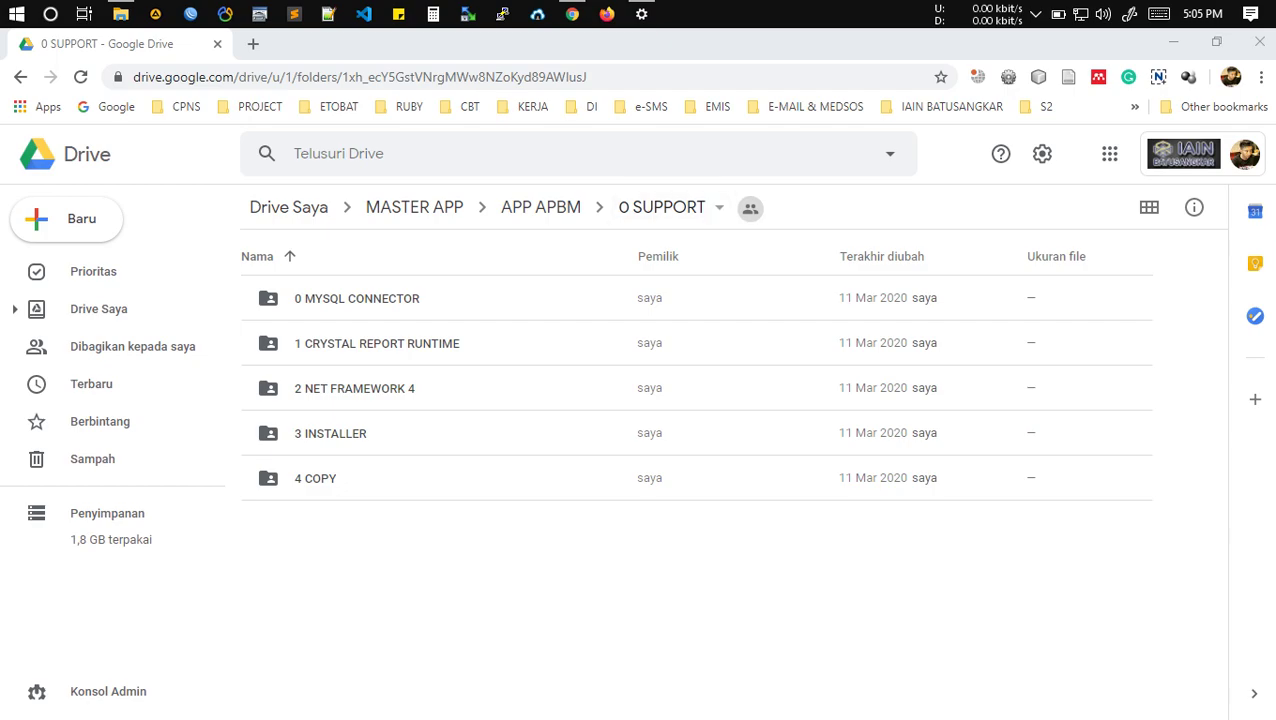
click(665, 207)
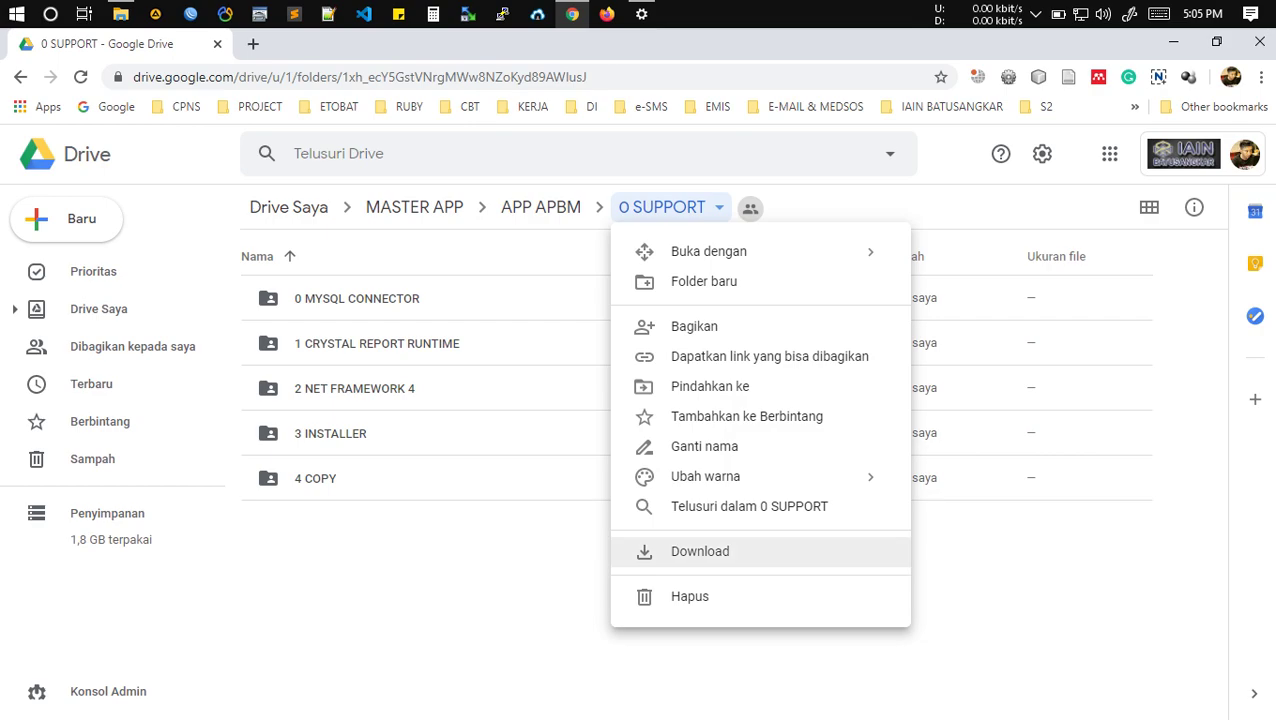
key(Escape)
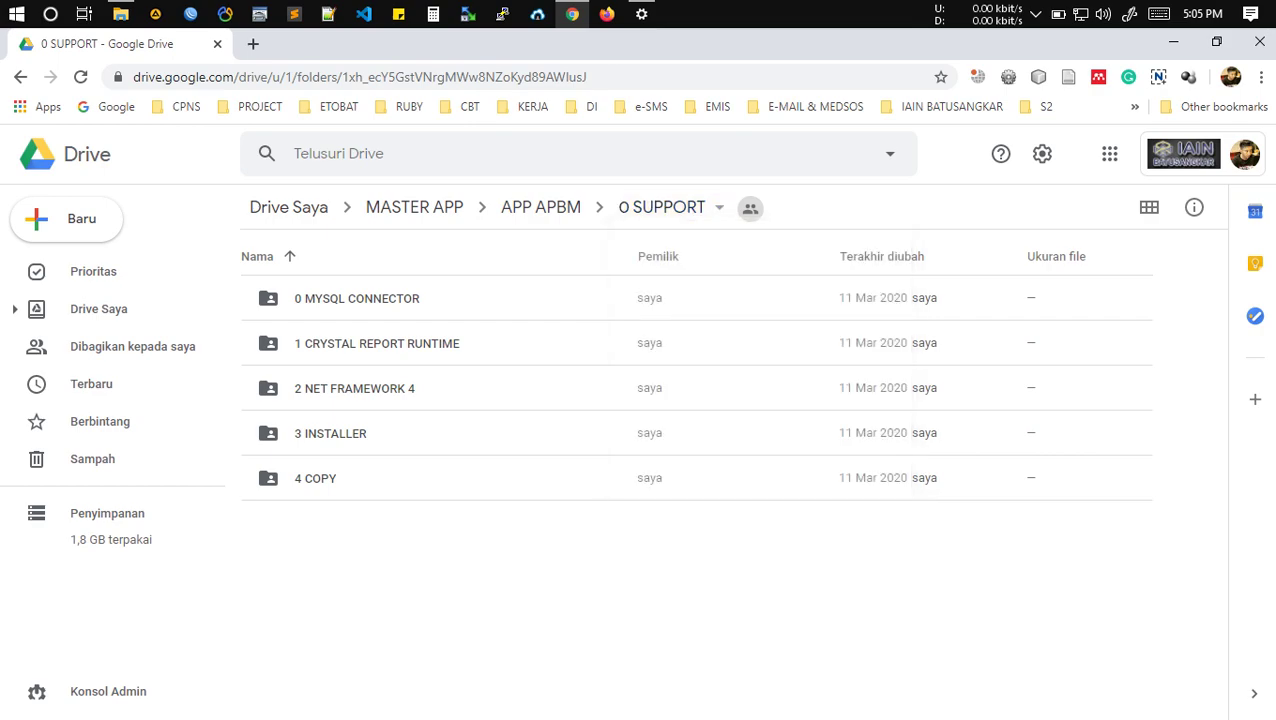
Look at the win32 and winx64 installers in the 0 MYSQL CONNECTOR folder, and return to 0 SUPPORT.
double_click(300, 298)
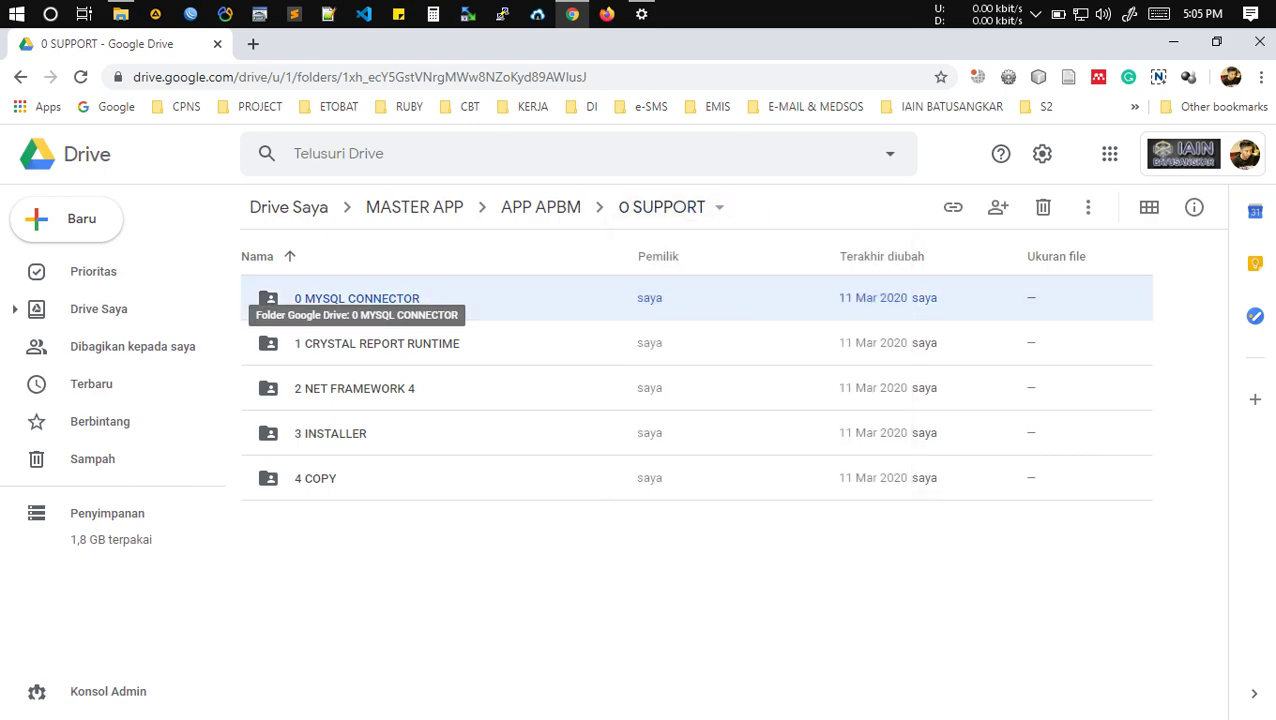
click(300, 298)
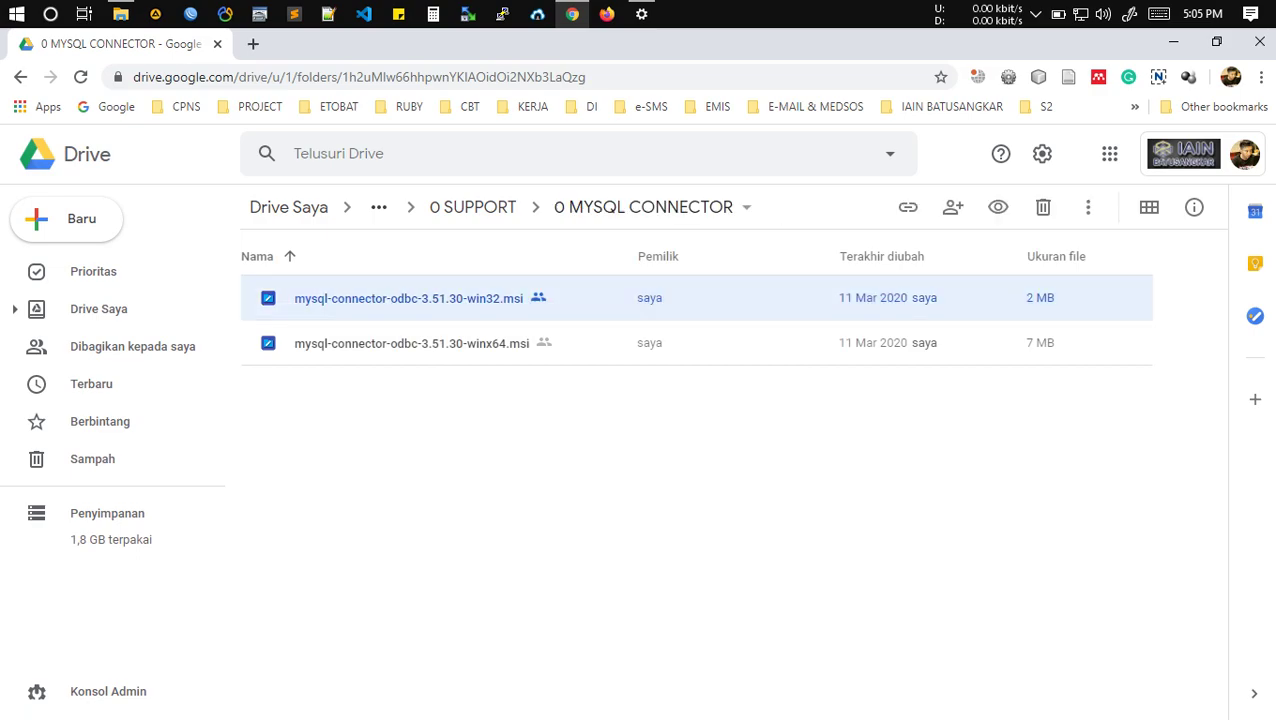
click(410, 343)
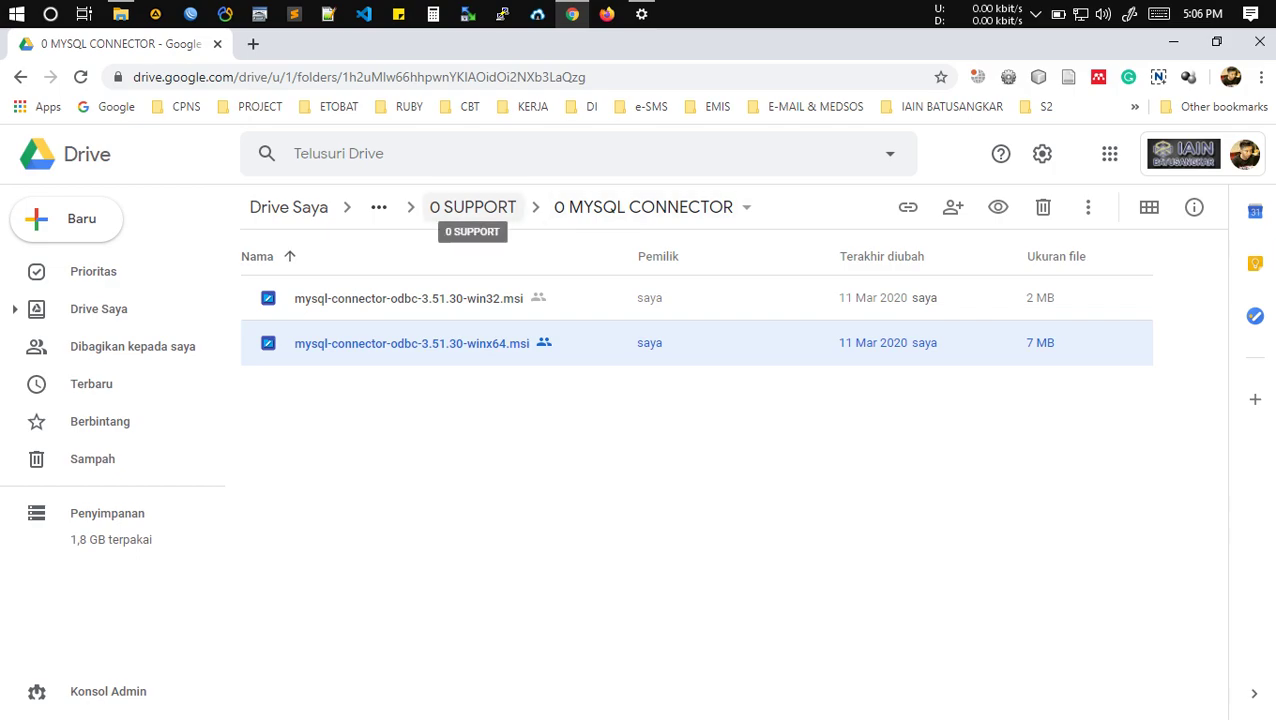
key(Up)
key(alt+Left)
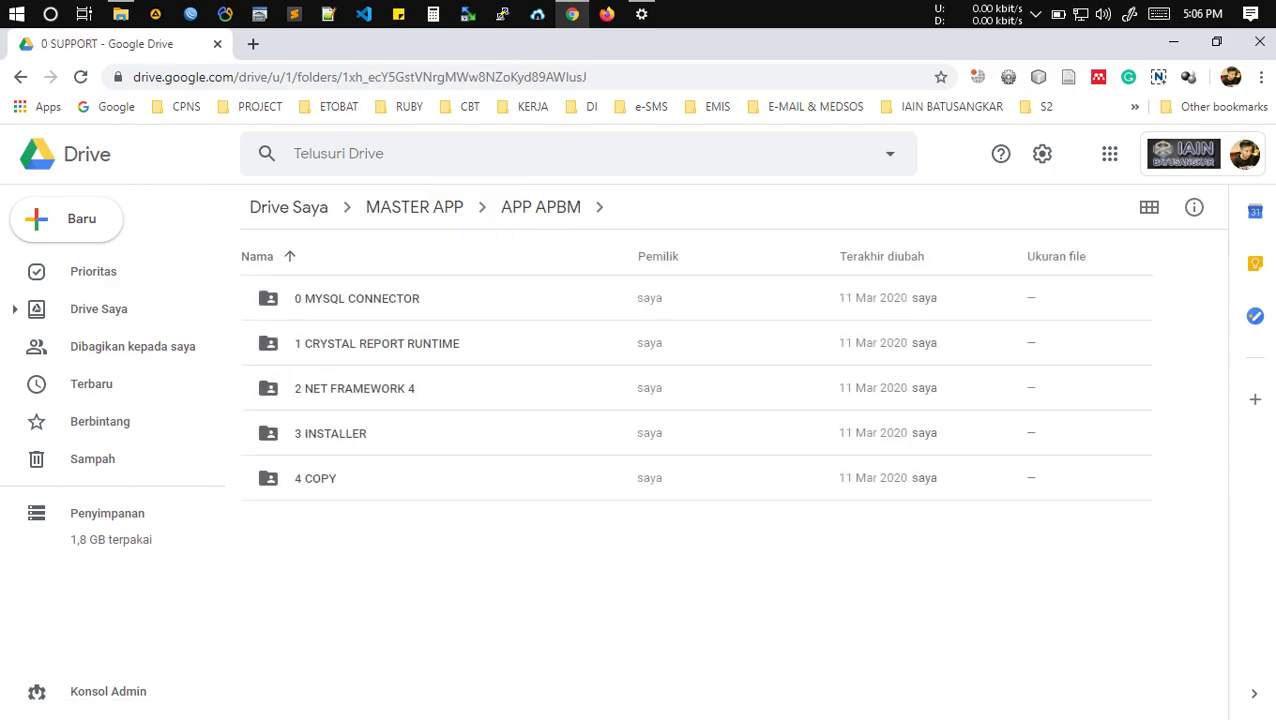
Look at the installers in the 1 CRYSTAL REPORT RUNTIME folder, and return to 0 SUPPORT.
double_click(376, 343)
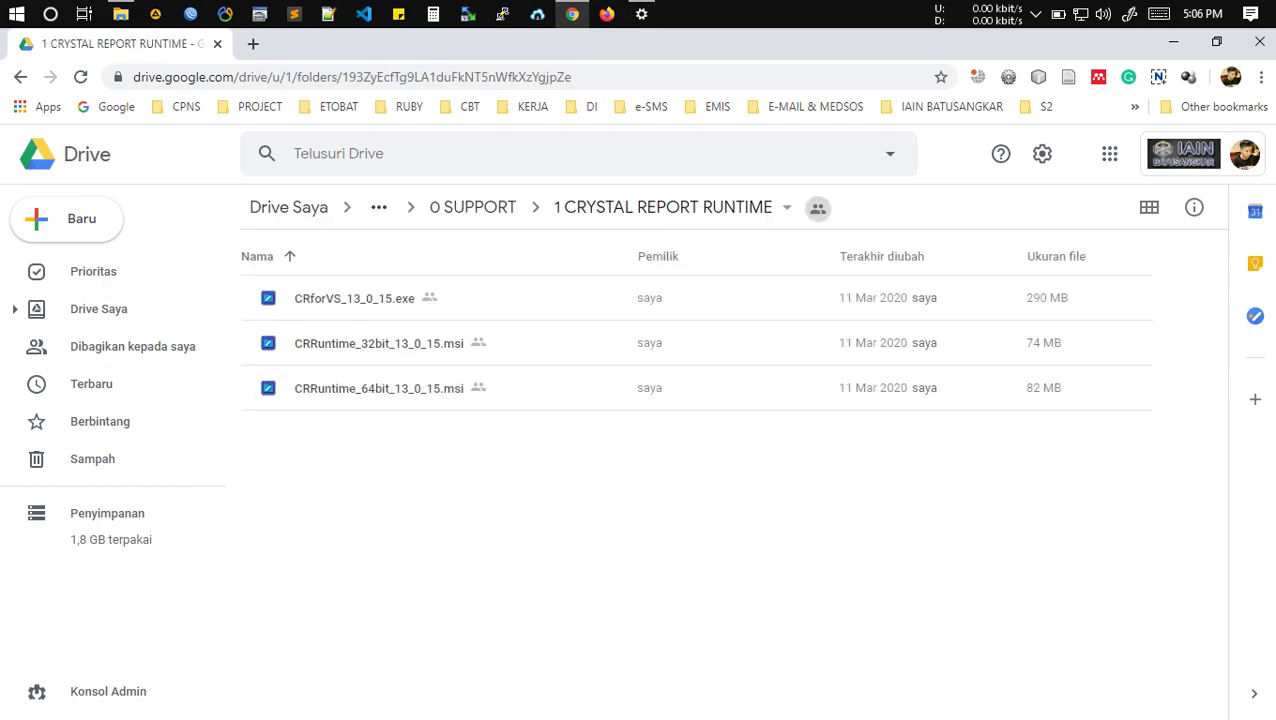
click(376, 343)
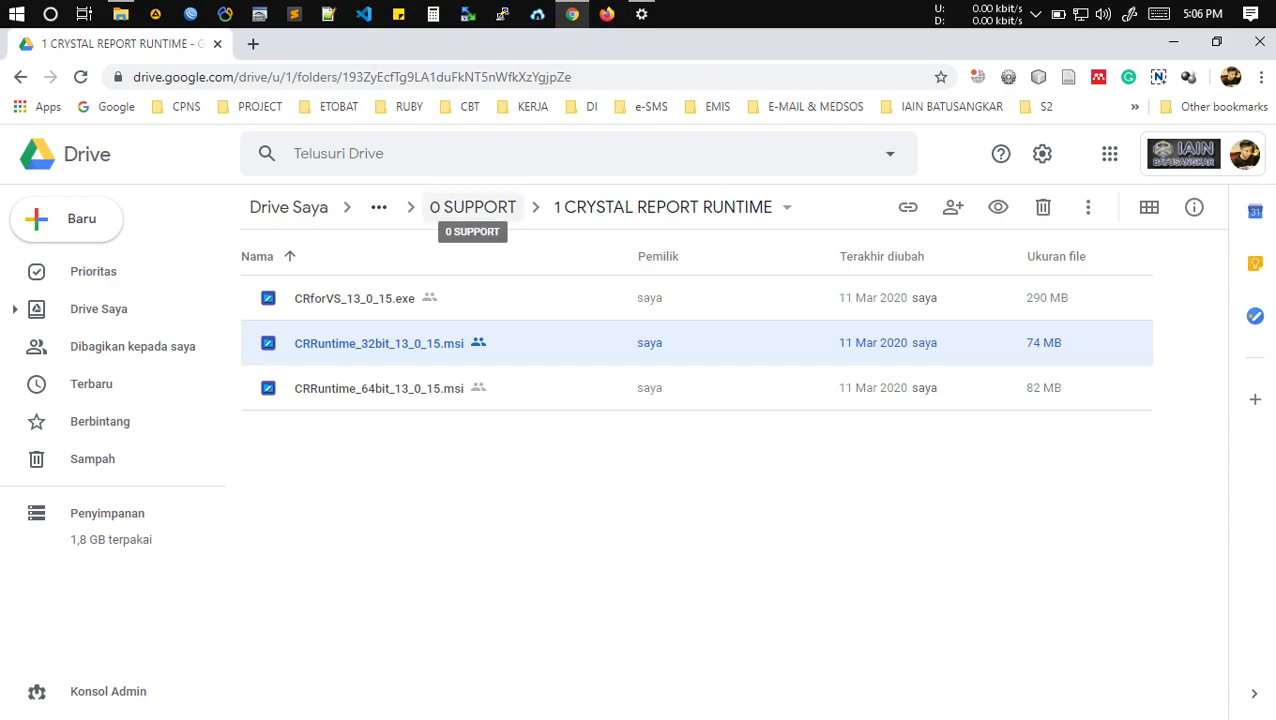
click(472, 207)
View the contents of the 2 NET FRAMEWORK 4 and 3 INSTALLER folders, returning to 0 SUPPORT after each.
double_click(355, 388)
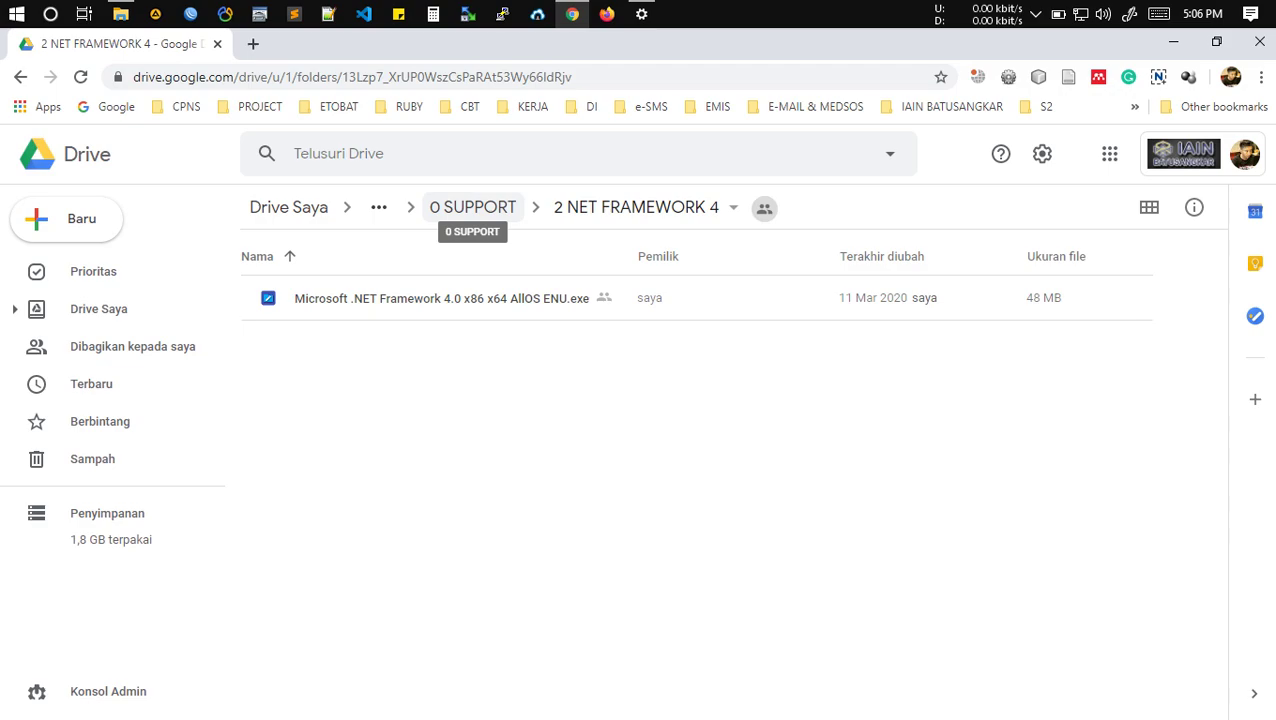
click(473, 207)
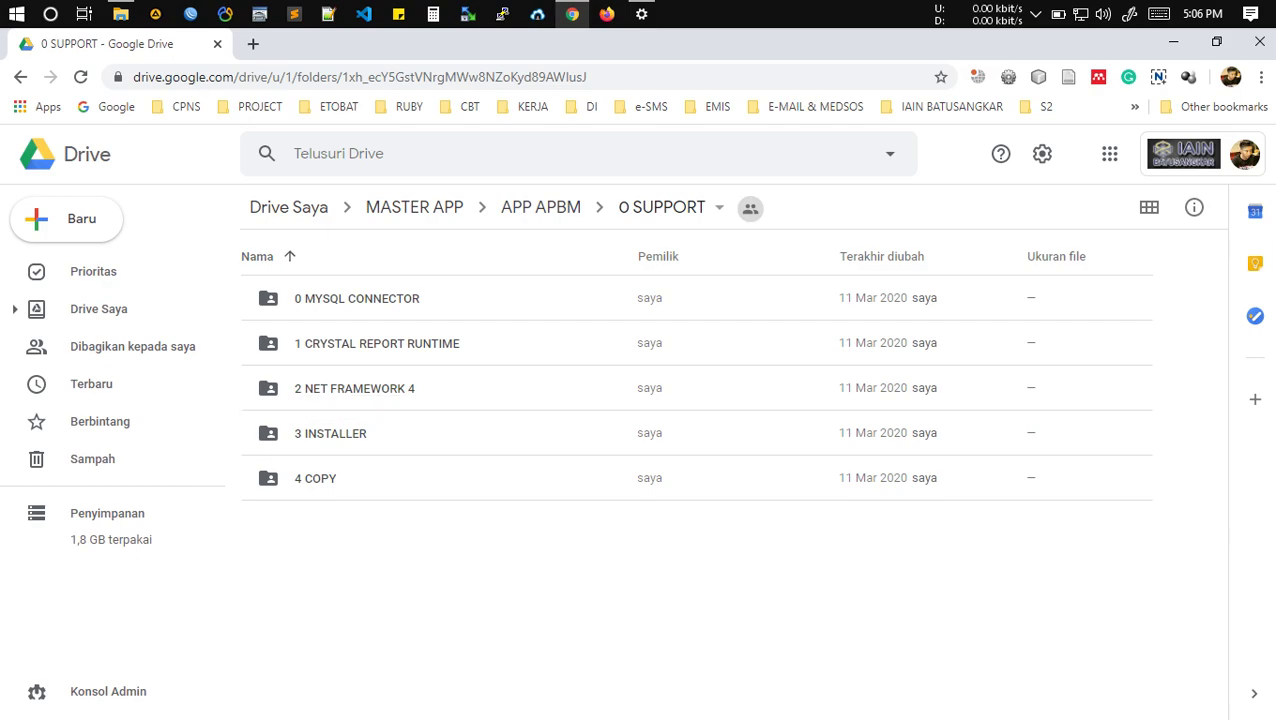
double_click(330, 433)
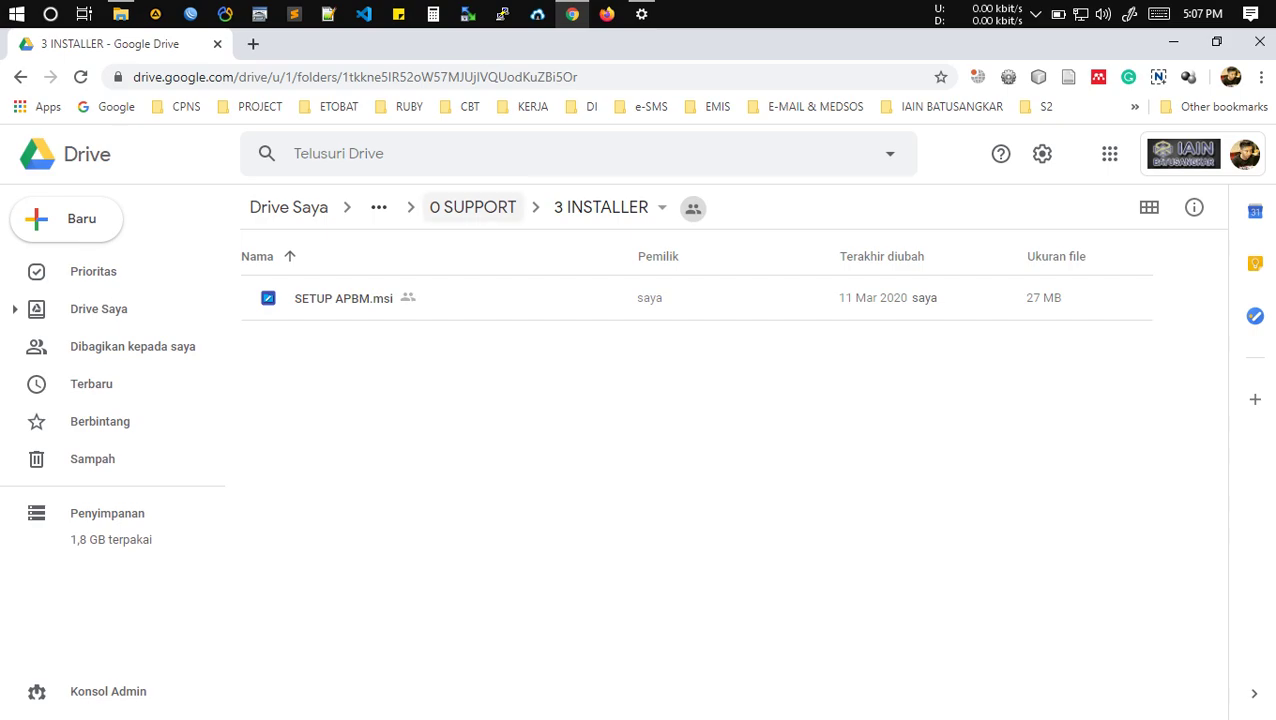
click(472, 207)
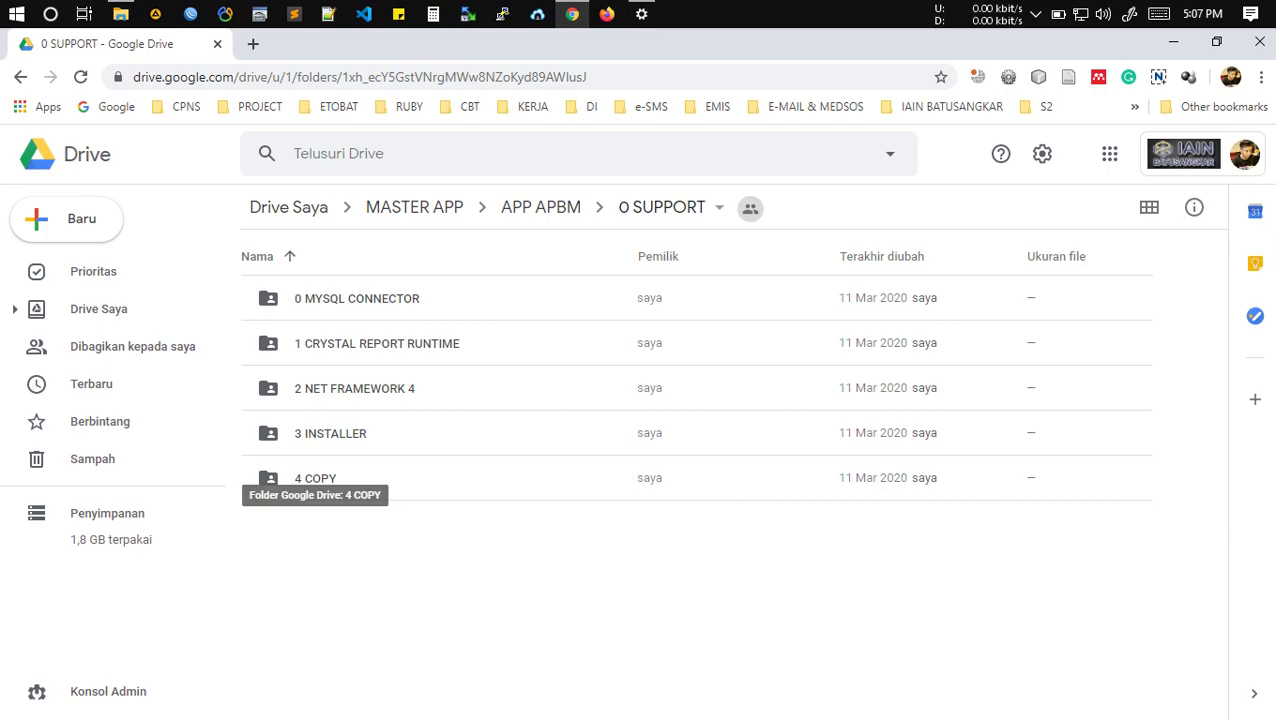
Open the 4 COPY folder and look through its list of .rpt report files.
double_click(315, 478)
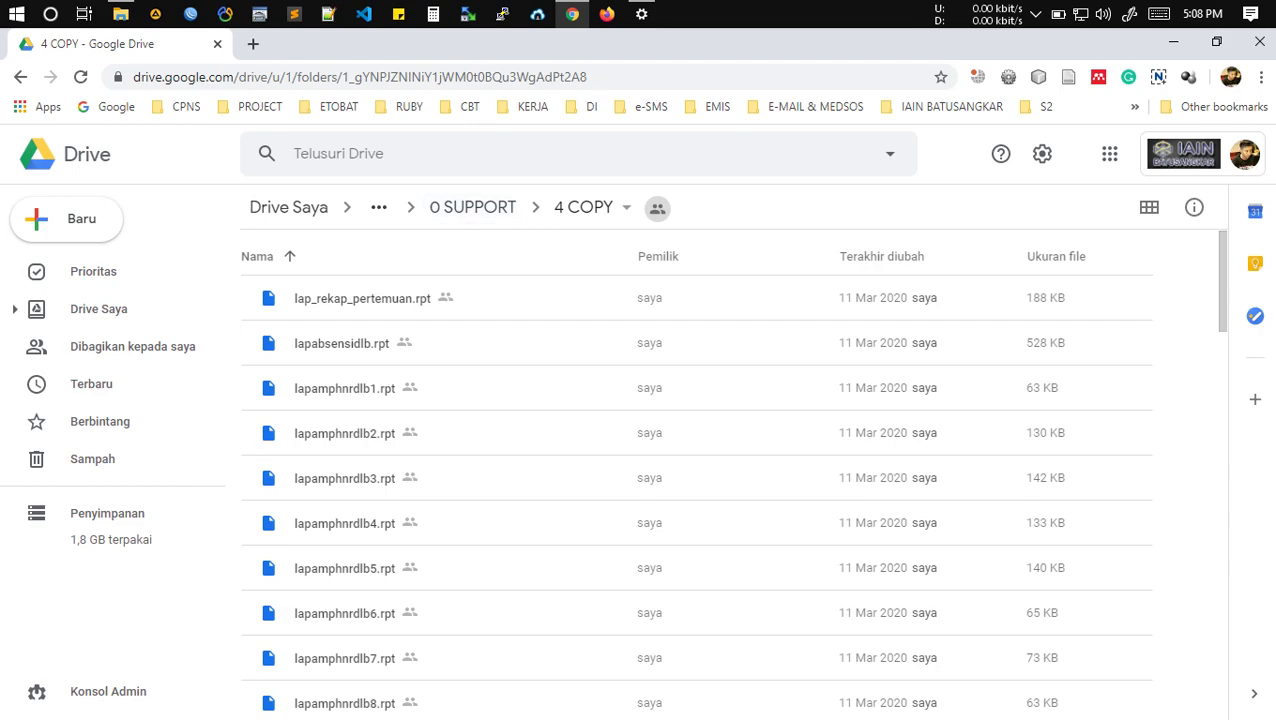
scroll(696, 480, down, 5)
scroll(696, 480, up, 4)
scroll(696, 480, up, 2)
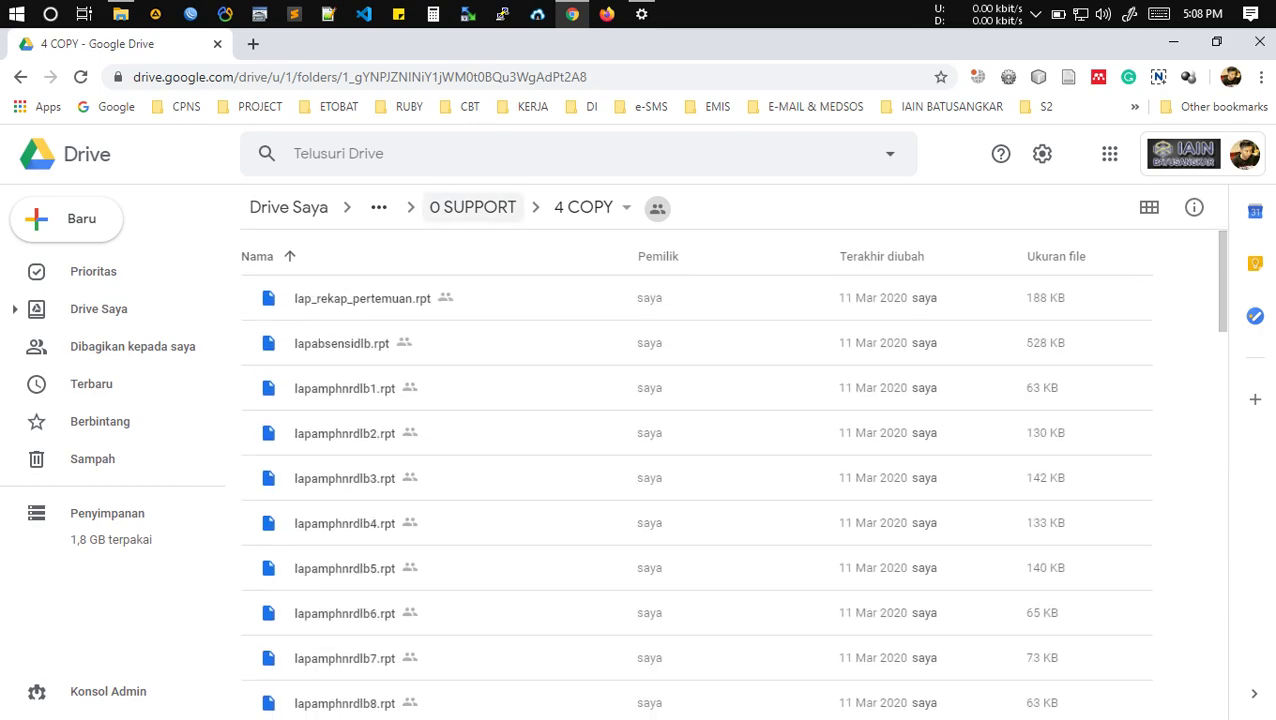
Return to the 0 SUPPORT folder and download the whole folder from Google Drive.
click(473, 208)
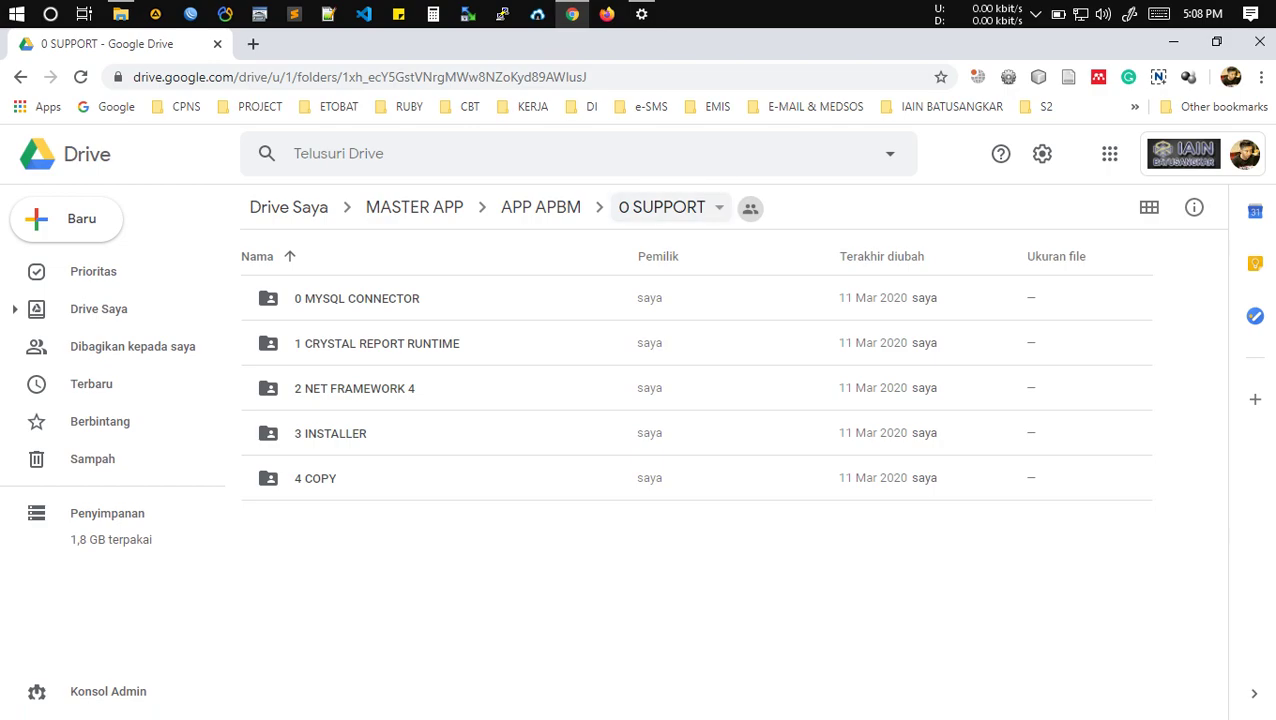
click(668, 207)
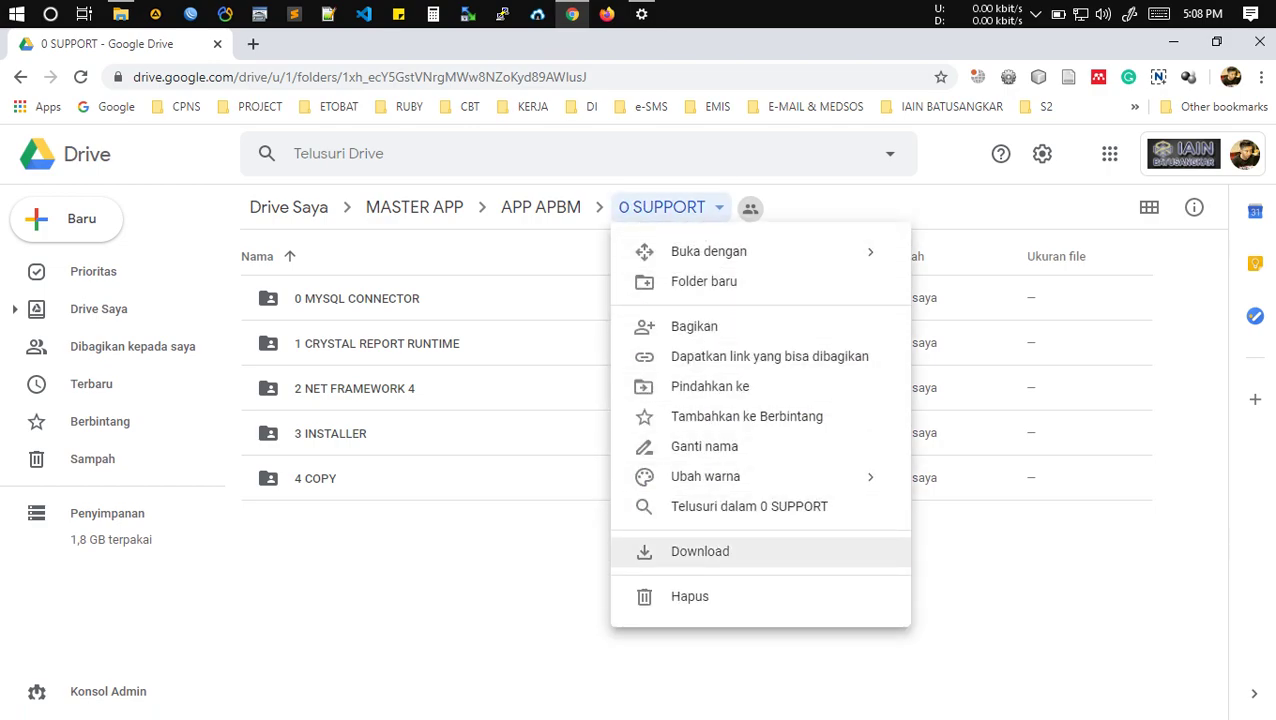
click(700, 551)
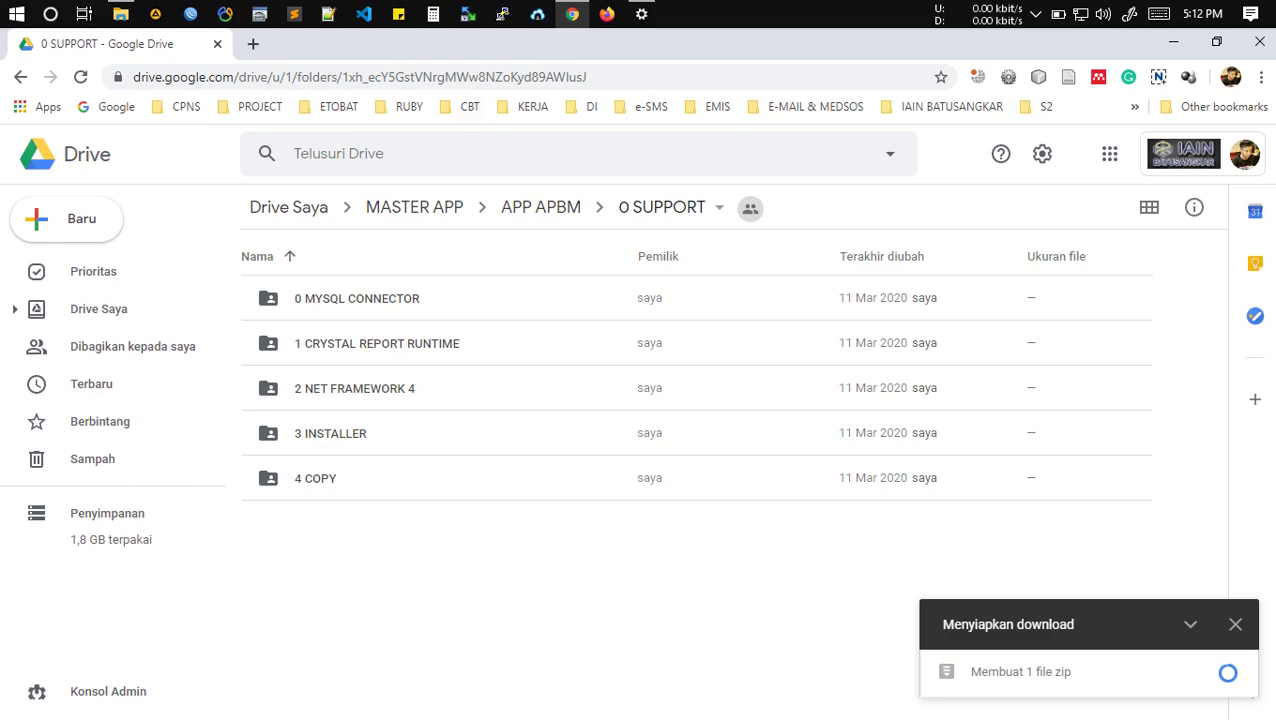
Switch to File Explorer, check the properties of the 0 SUPPORT folder in D:\DATA PROJECT, and reopen that folder.
click(120, 14)
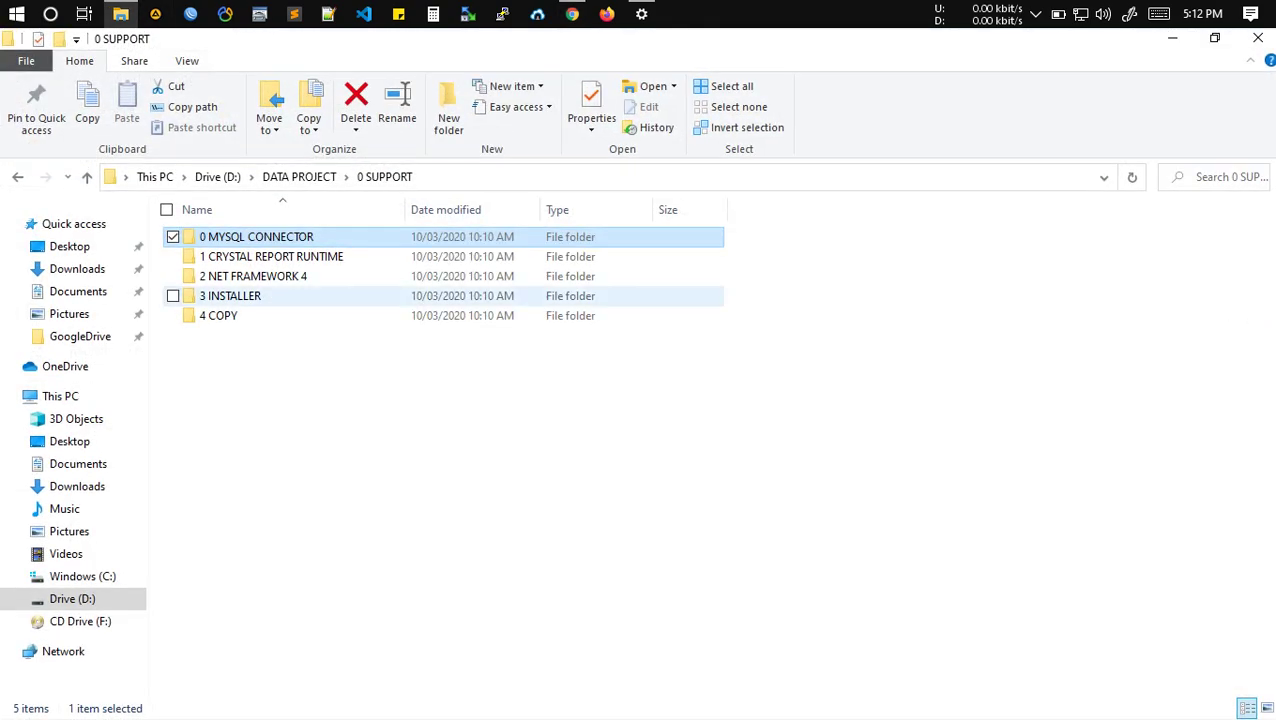
click(300, 177)
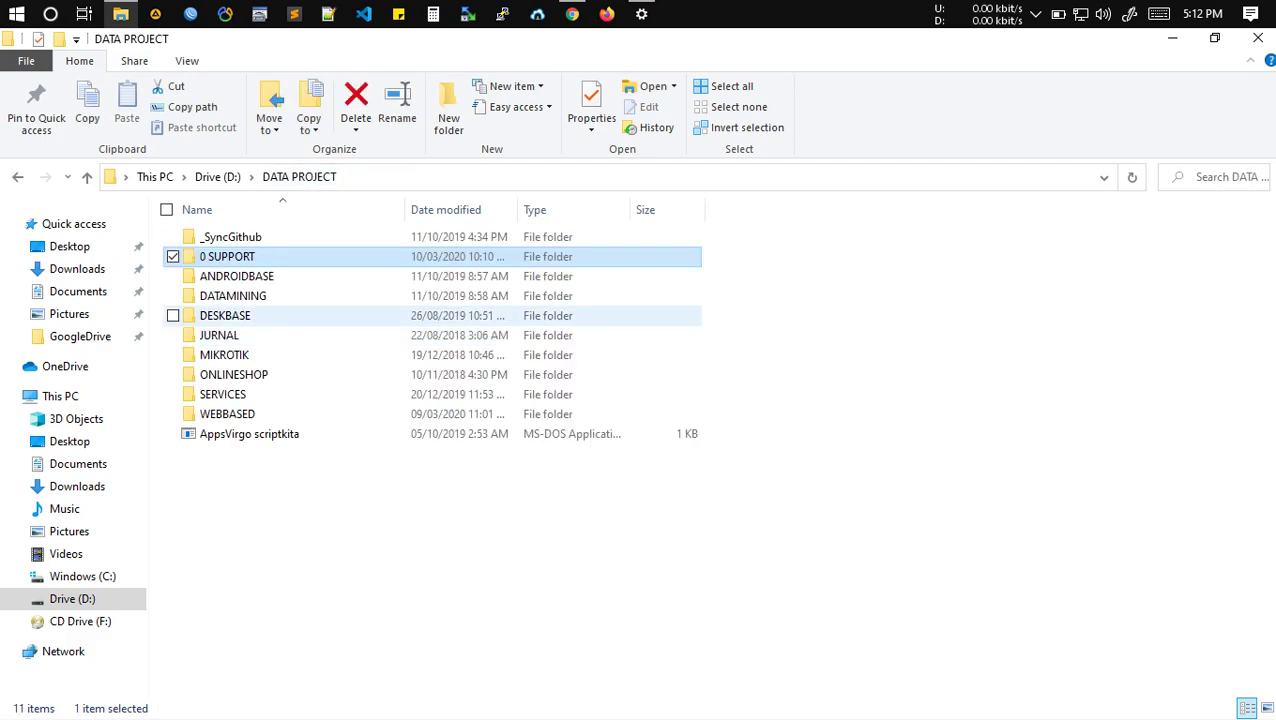
right_click(253, 257)
click(310, 705)
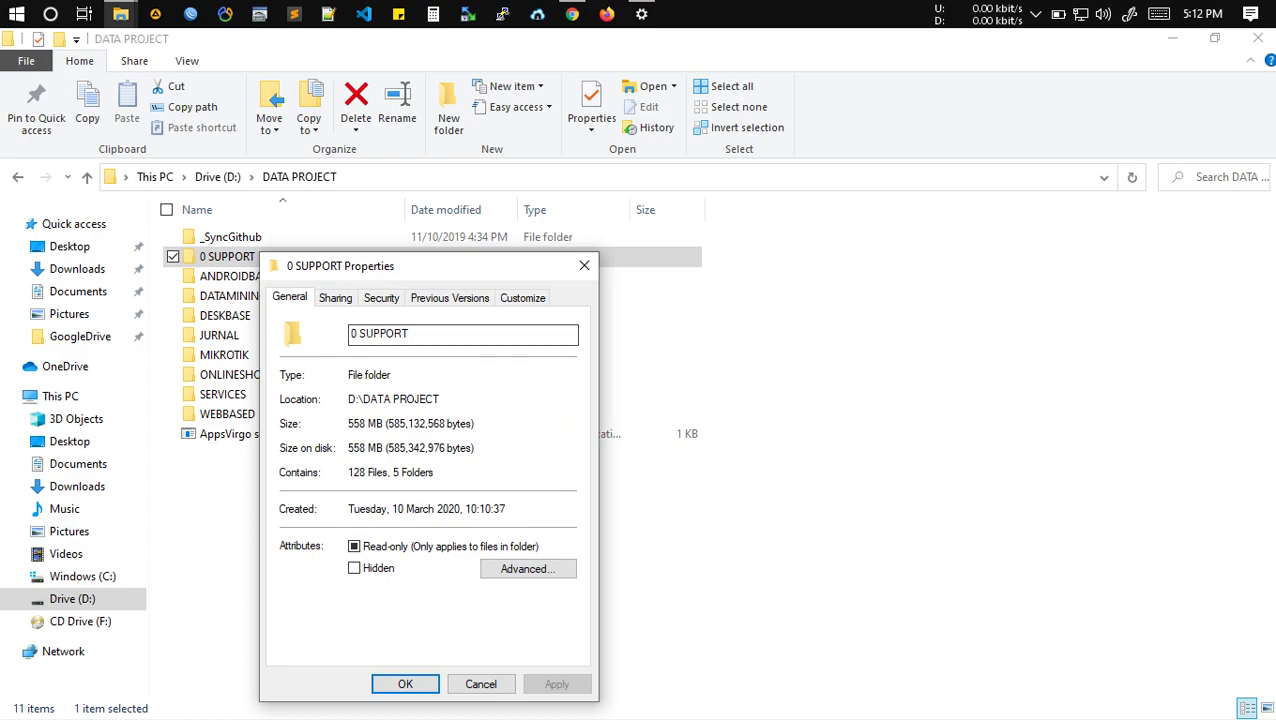
click(584, 265)
key(Return)
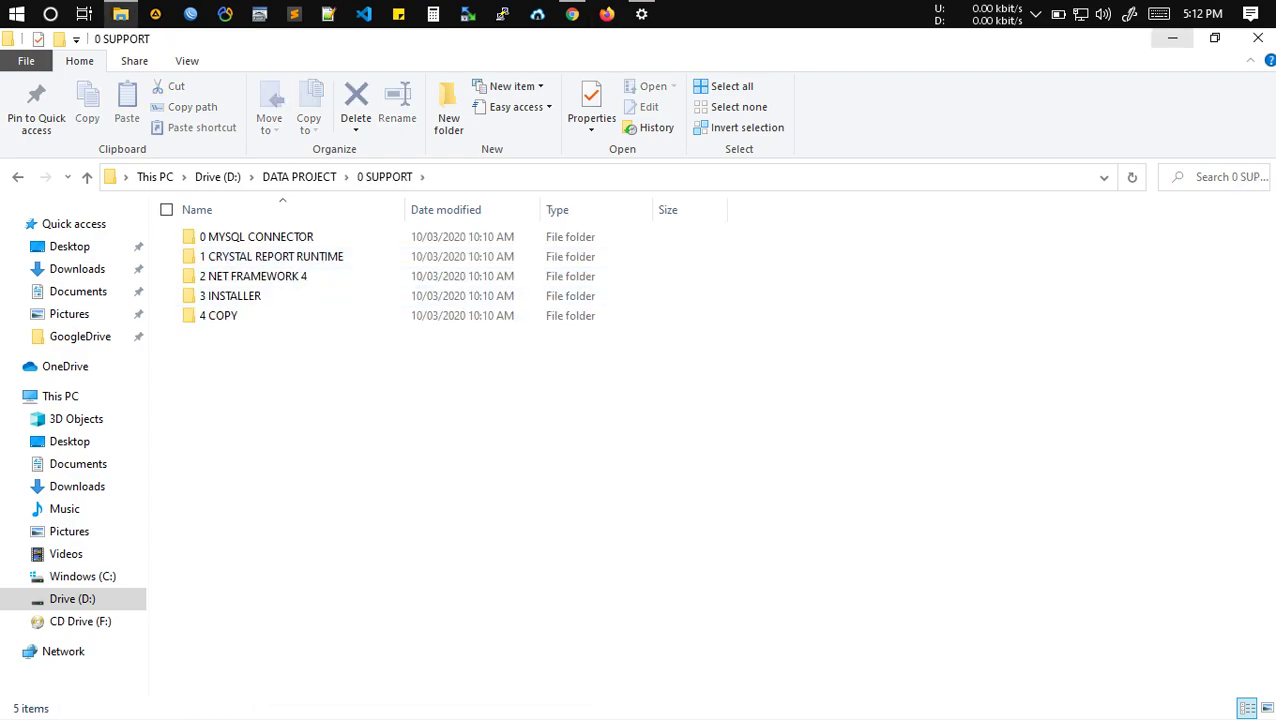
click(1173, 38)
click(120, 13)
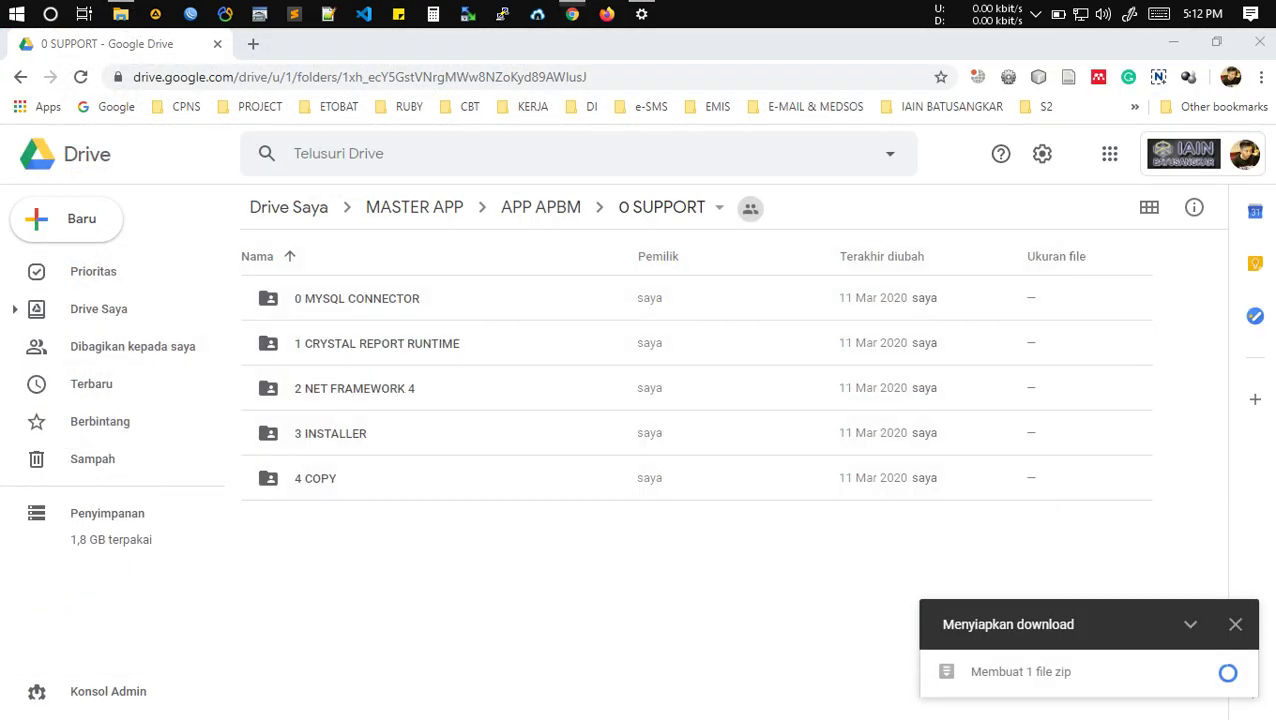
click(256, 236)
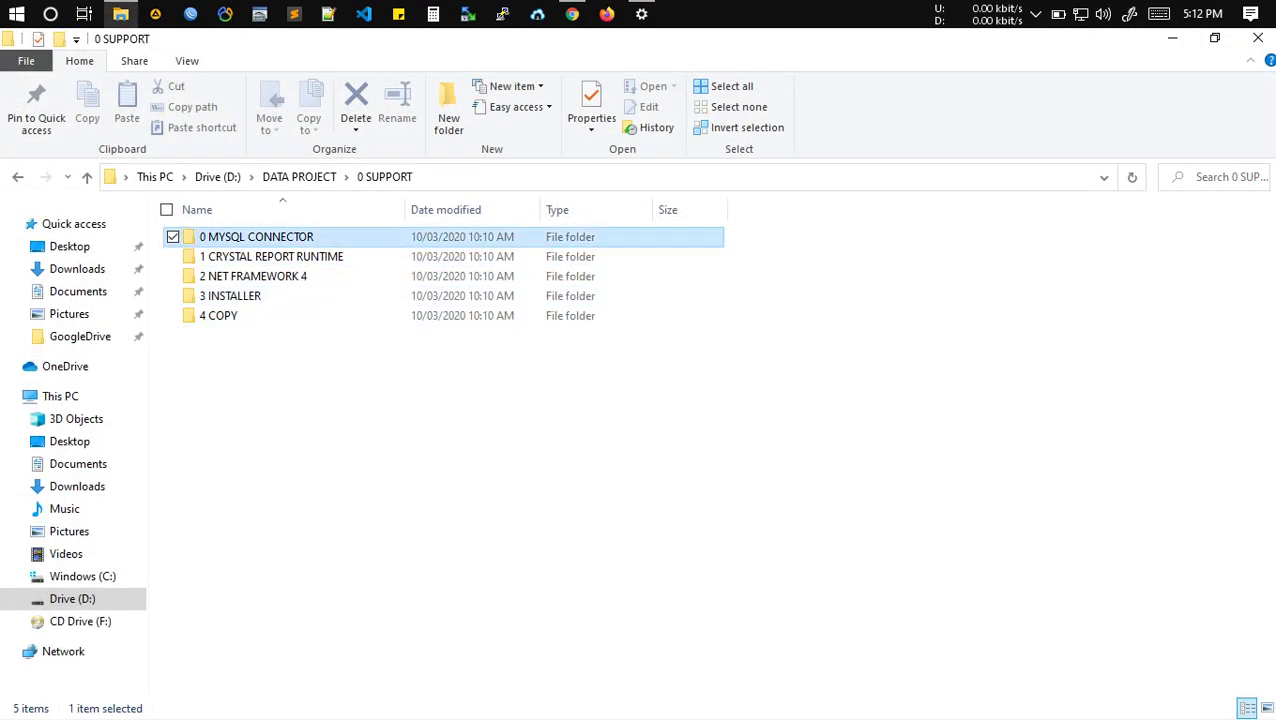
click(218, 315)
ctrl+click(218, 315)
click(256, 236)
ctrl+click(256, 236)
drag(236, 421, 294, 234)
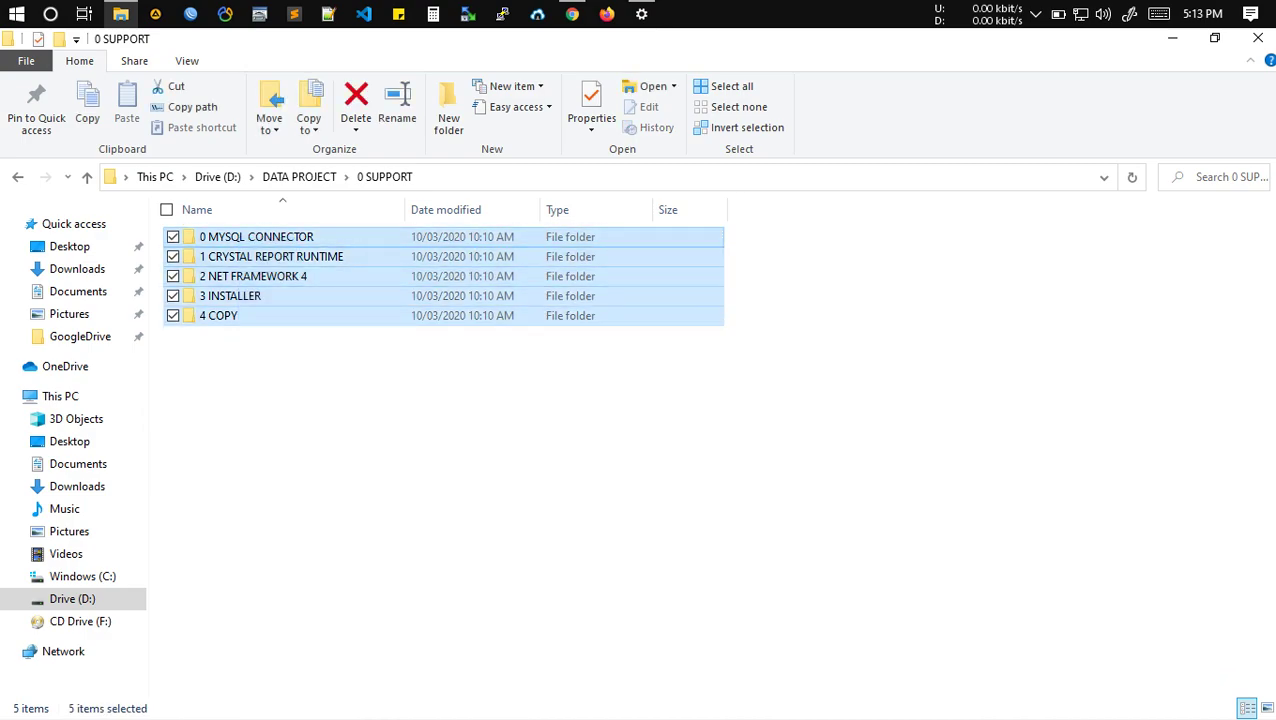
click(300, 380)
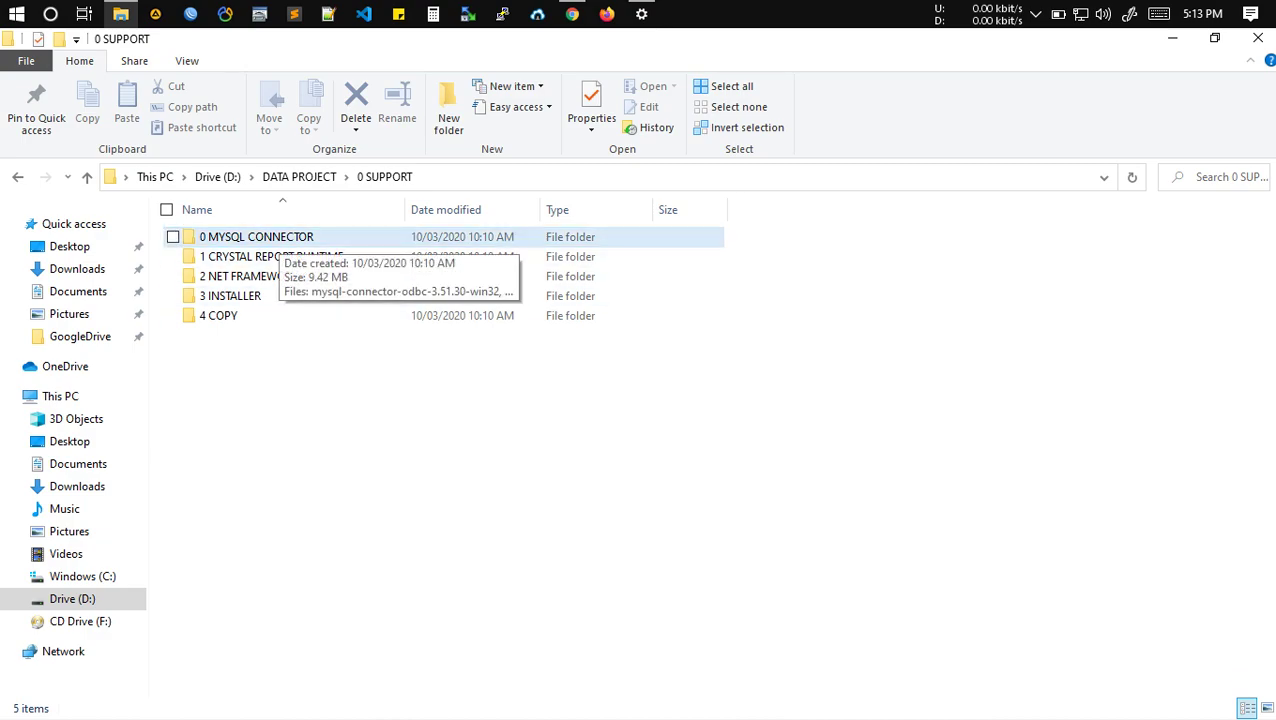
Open the 0 MYSQL CONNECTOR folder, check the 0 SUPPORT download's progress in Chrome, and return to File Explorer.
click(270, 237)
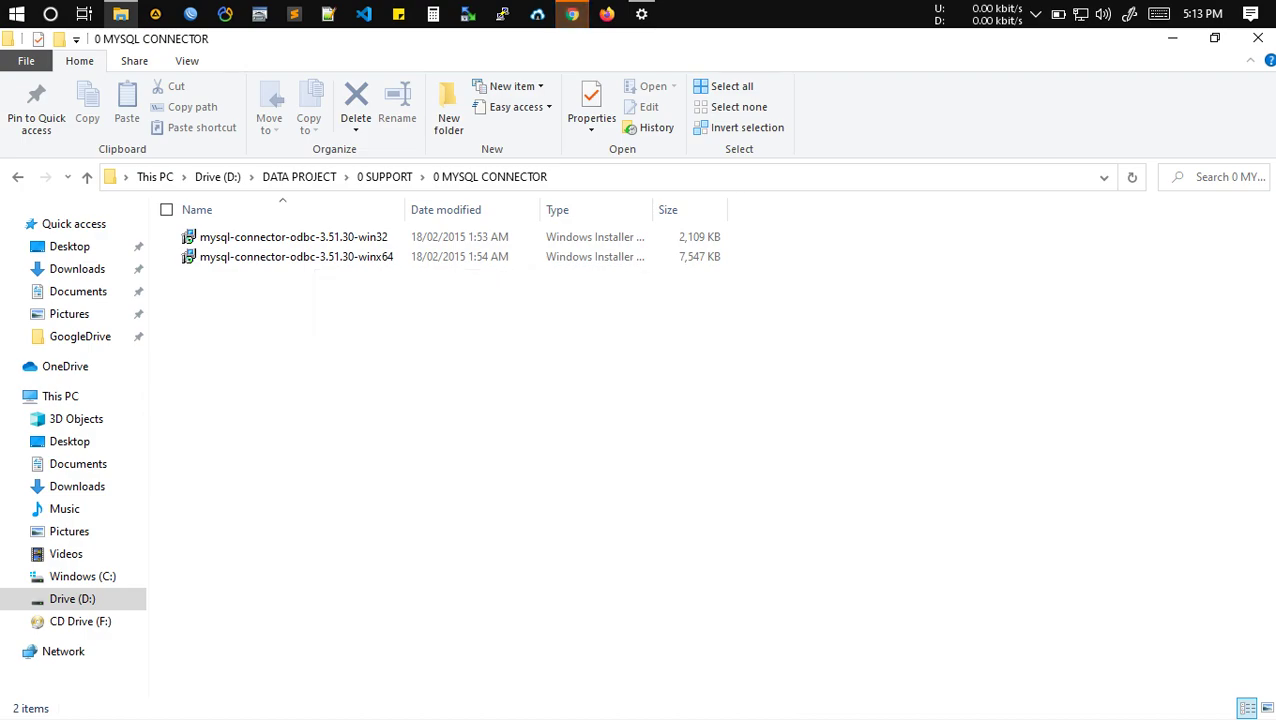
click(572, 14)
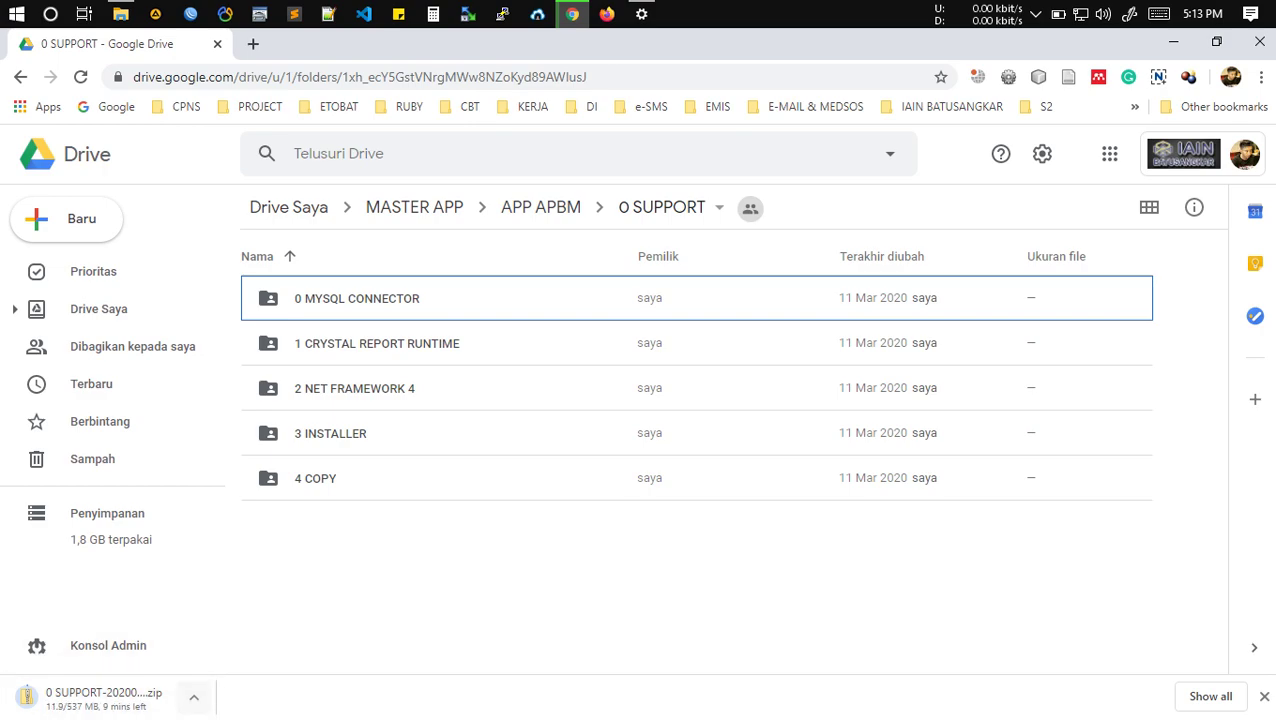
key(alt+Tab)
key(alt+Tab)
key(alt+Tab)
key(alt+Tab)
key(alt+Tab)
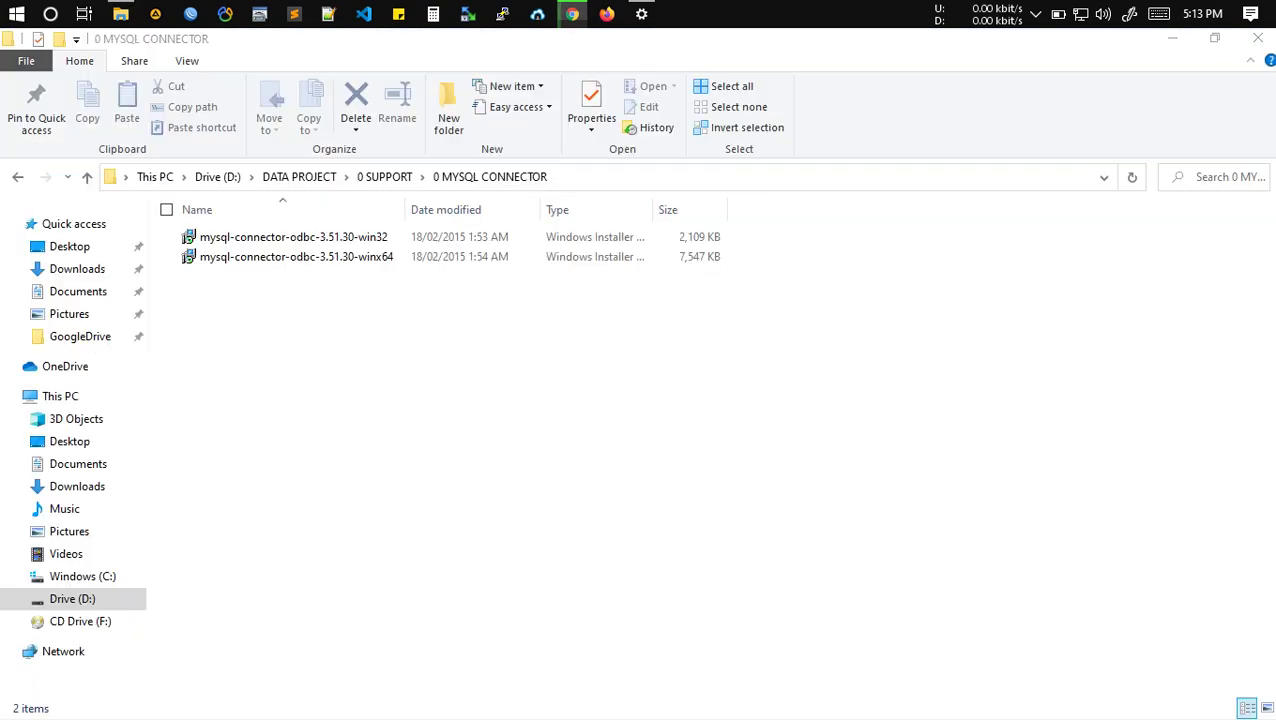
Compare the win32 and winx64 versions of the mysql-connector-odbc-3.51.30 installer, leaving neither selected.
click(322, 238)
click(322, 257)
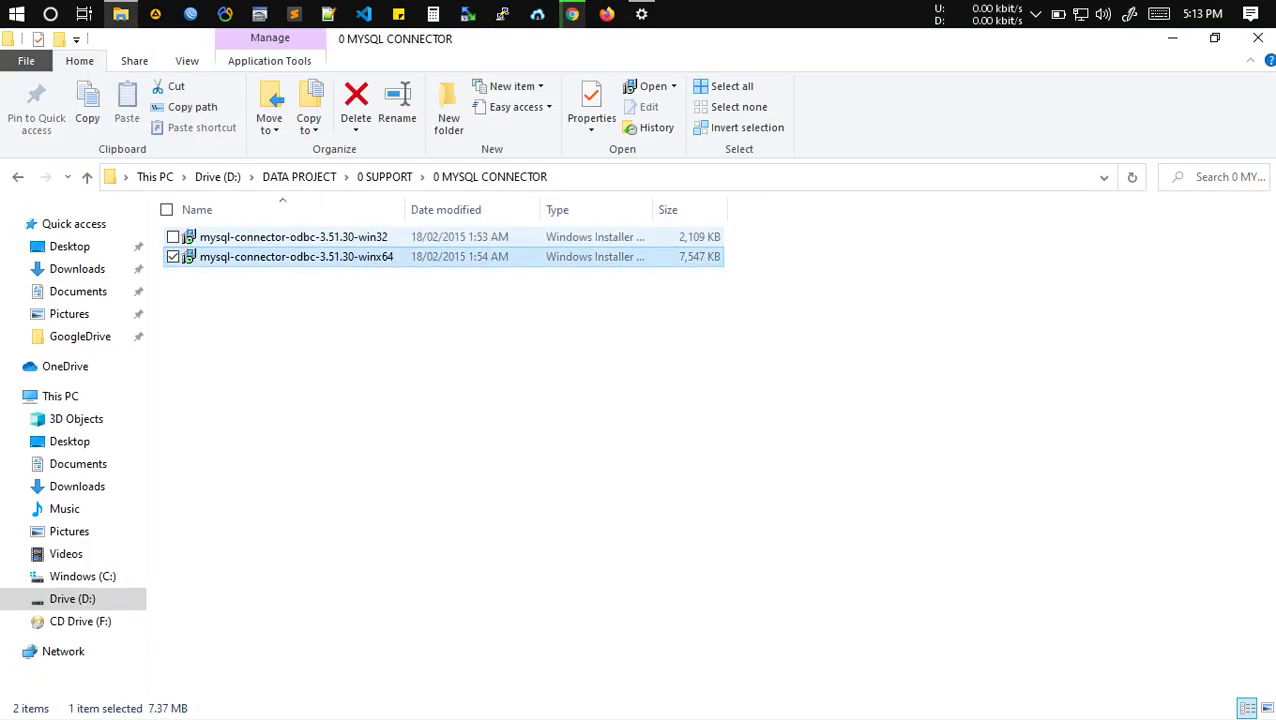
click(322, 238)
click(322, 257)
click(322, 238)
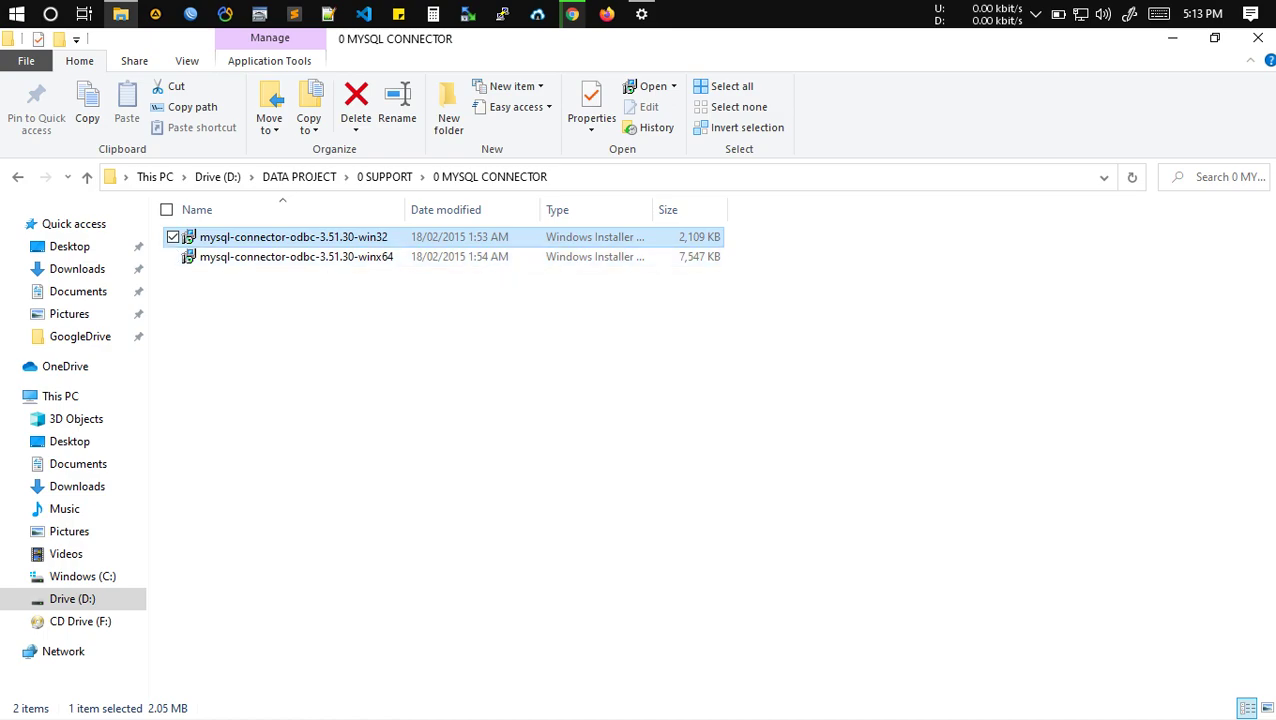
key(ctrl+space)
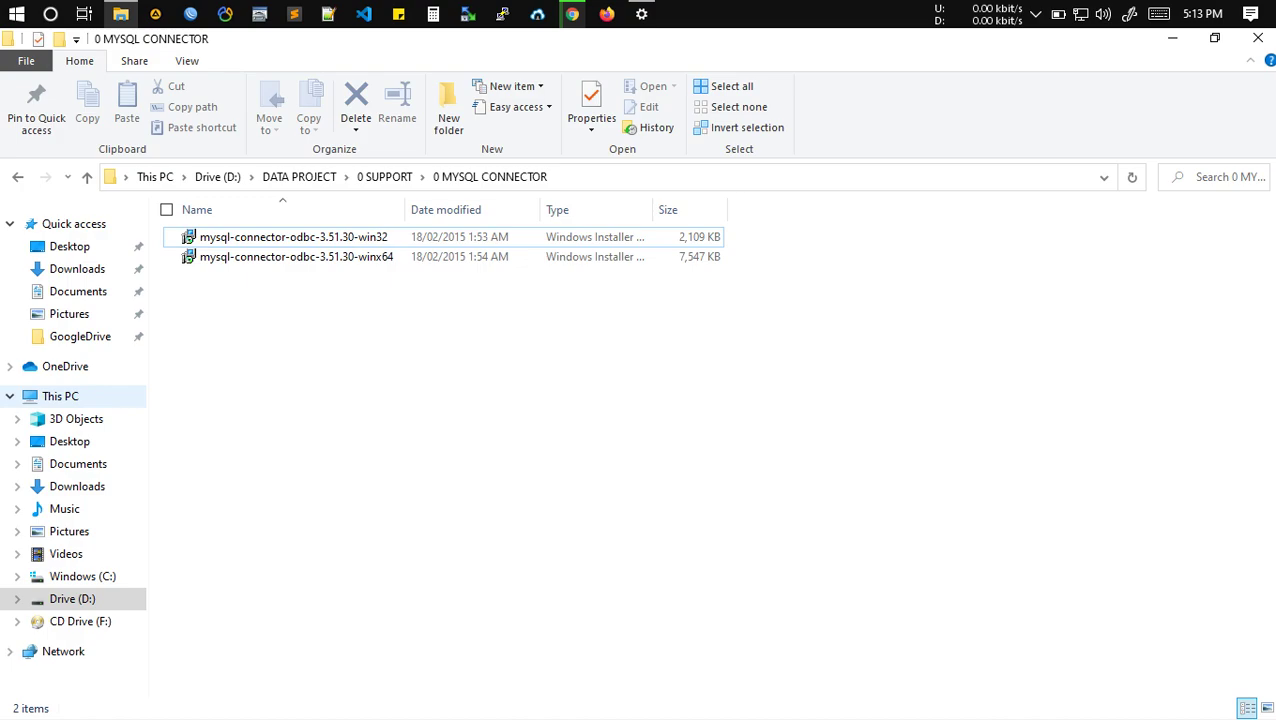
View the system properties of This PC to check the Windows system type, and close the System window.
right_click(66, 396)
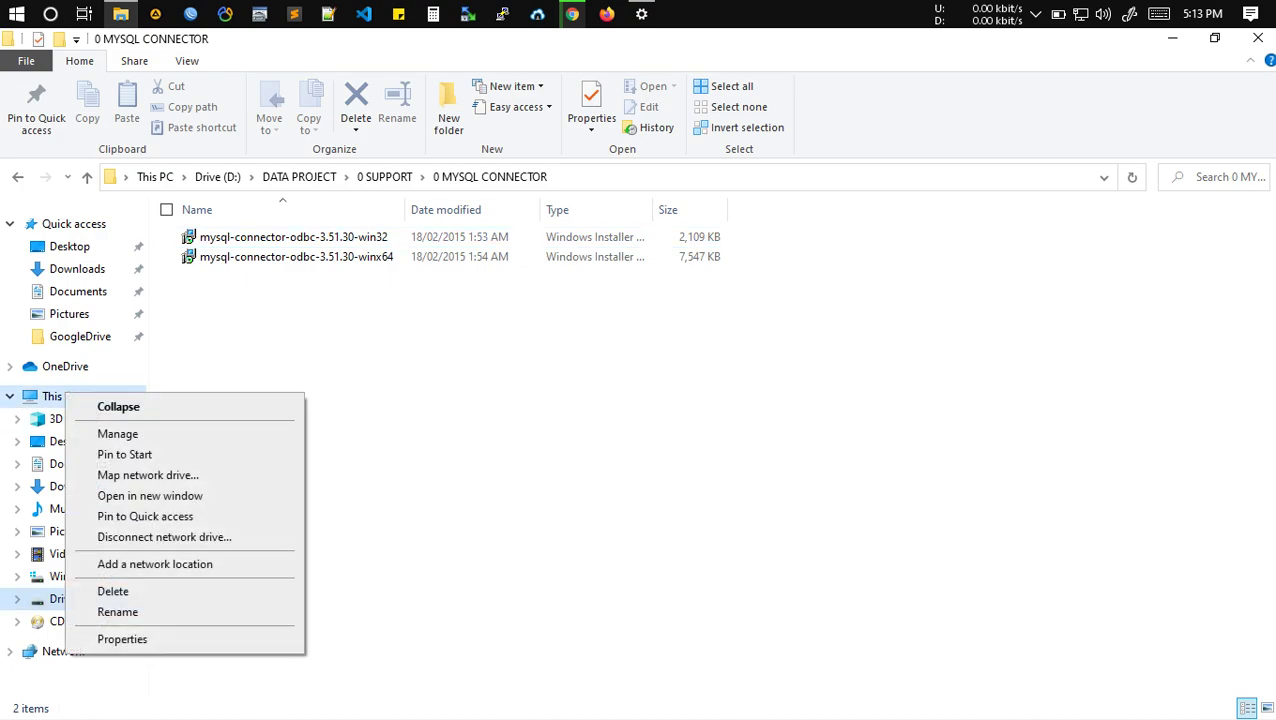
click(122, 639)
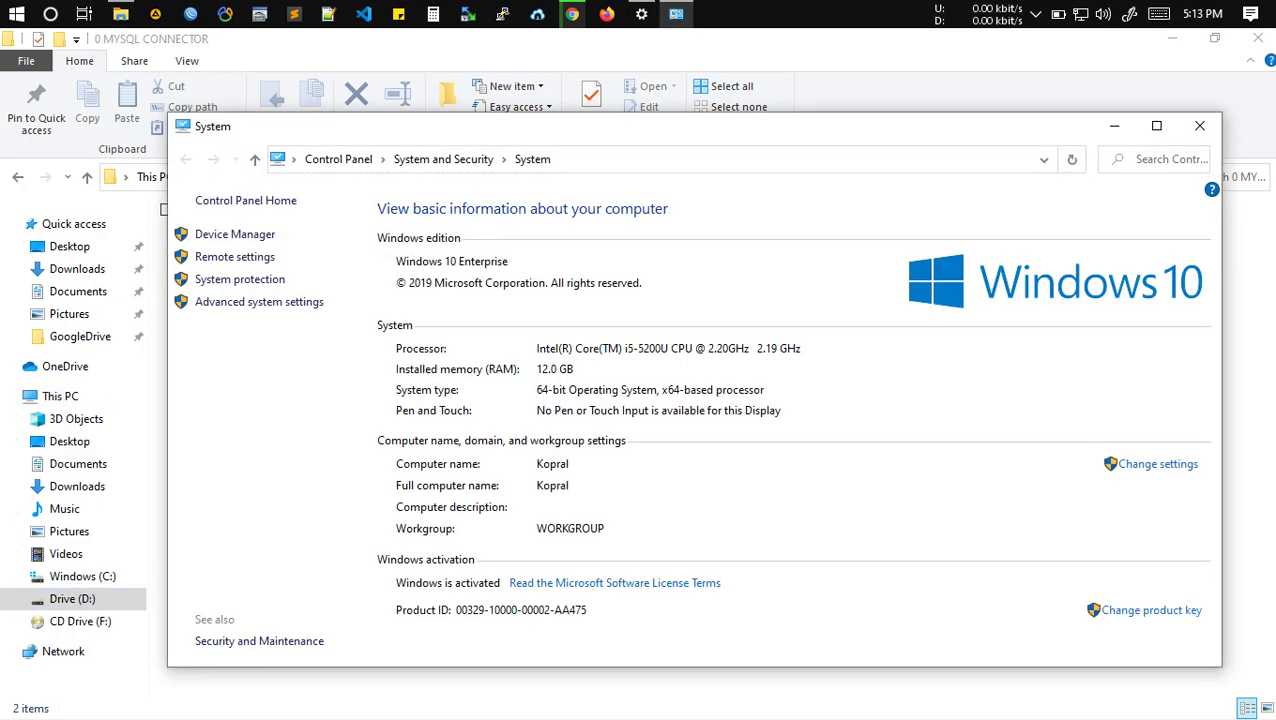
drag(525, 127, 695, 77)
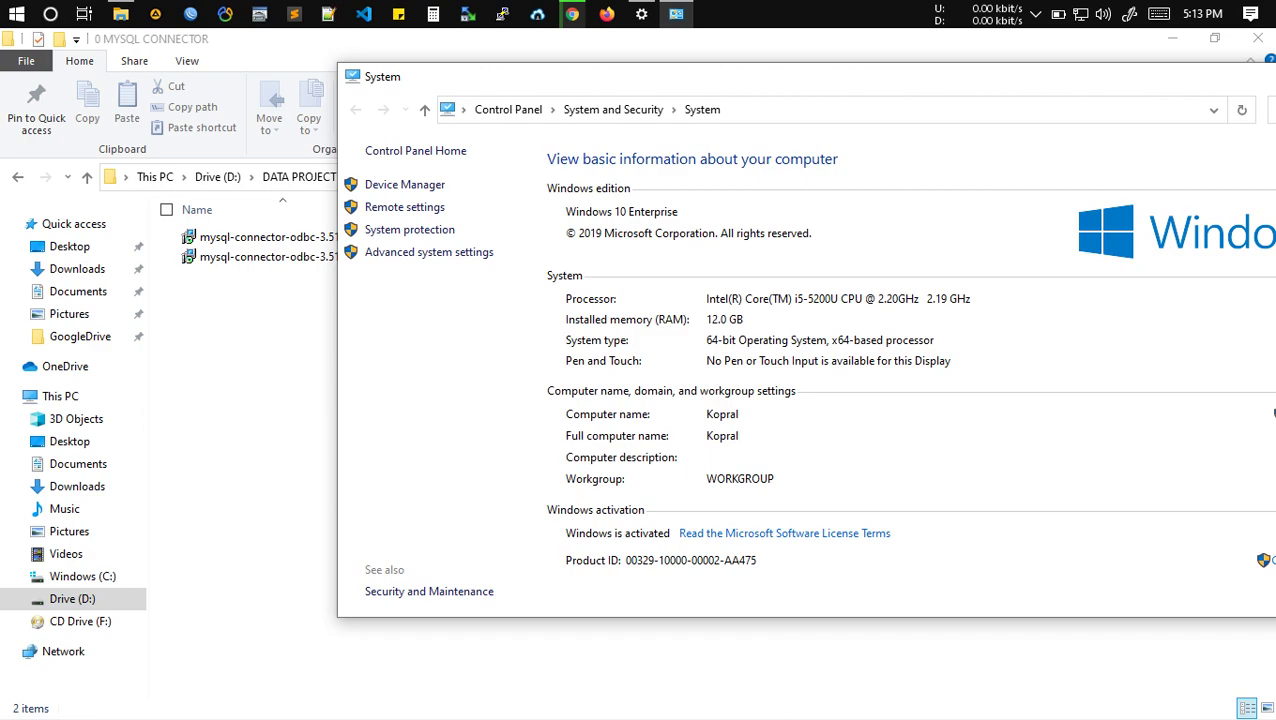
drag(695, 77, 488, 110)
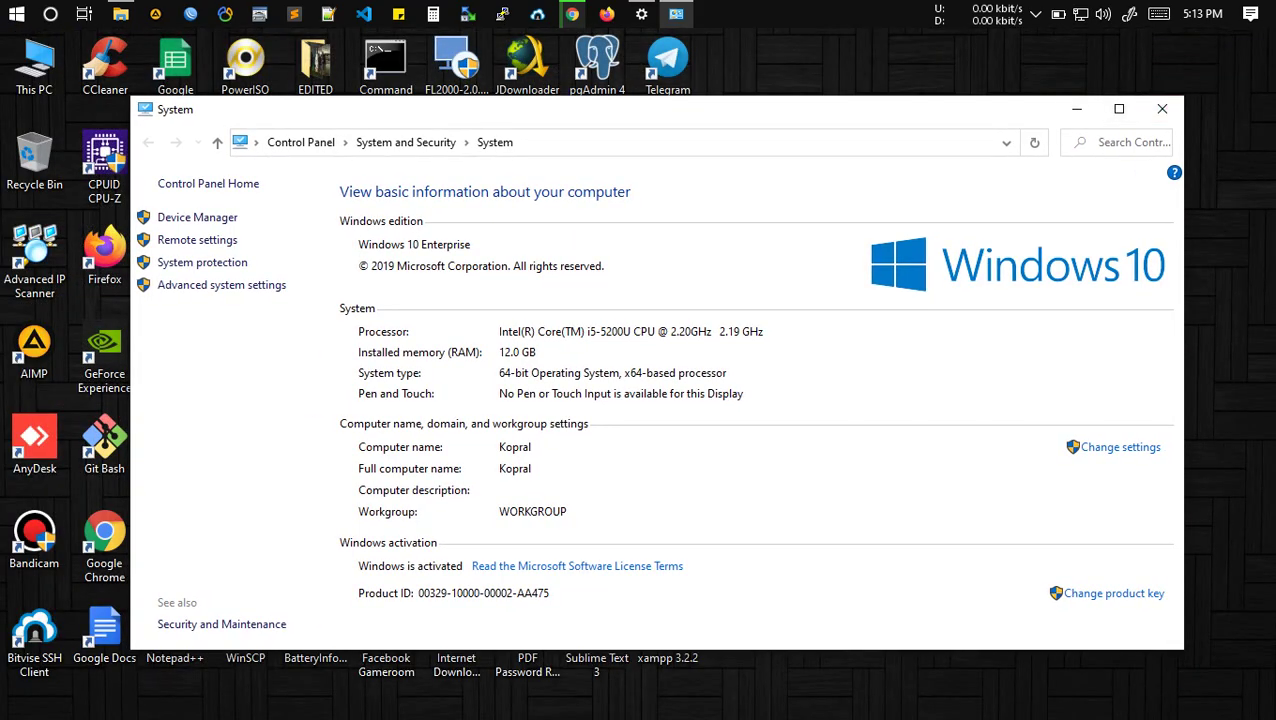
click(1162, 108)
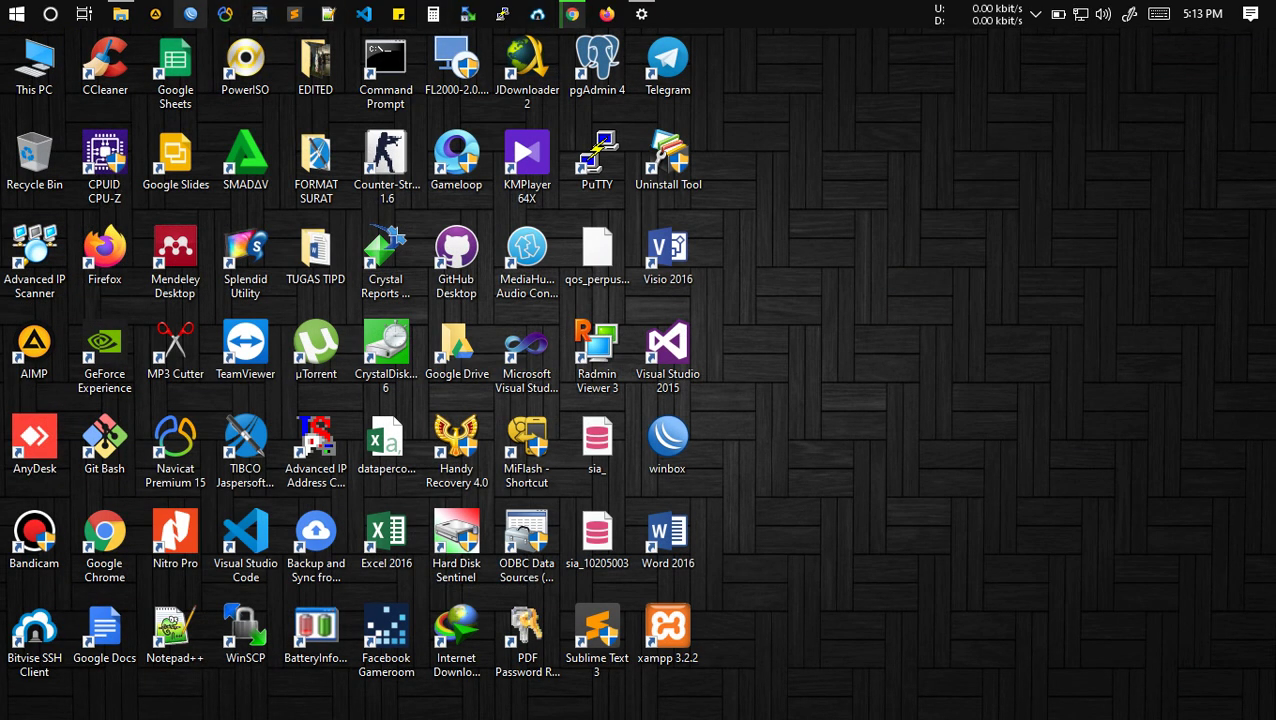
Return to the 0 MYSQL CONNECTOR folder and run the mysql-connector-odbc-3.51.30-winx64 installer, advancing to its Program Maintenance page.
click(120, 14)
click(330, 256)
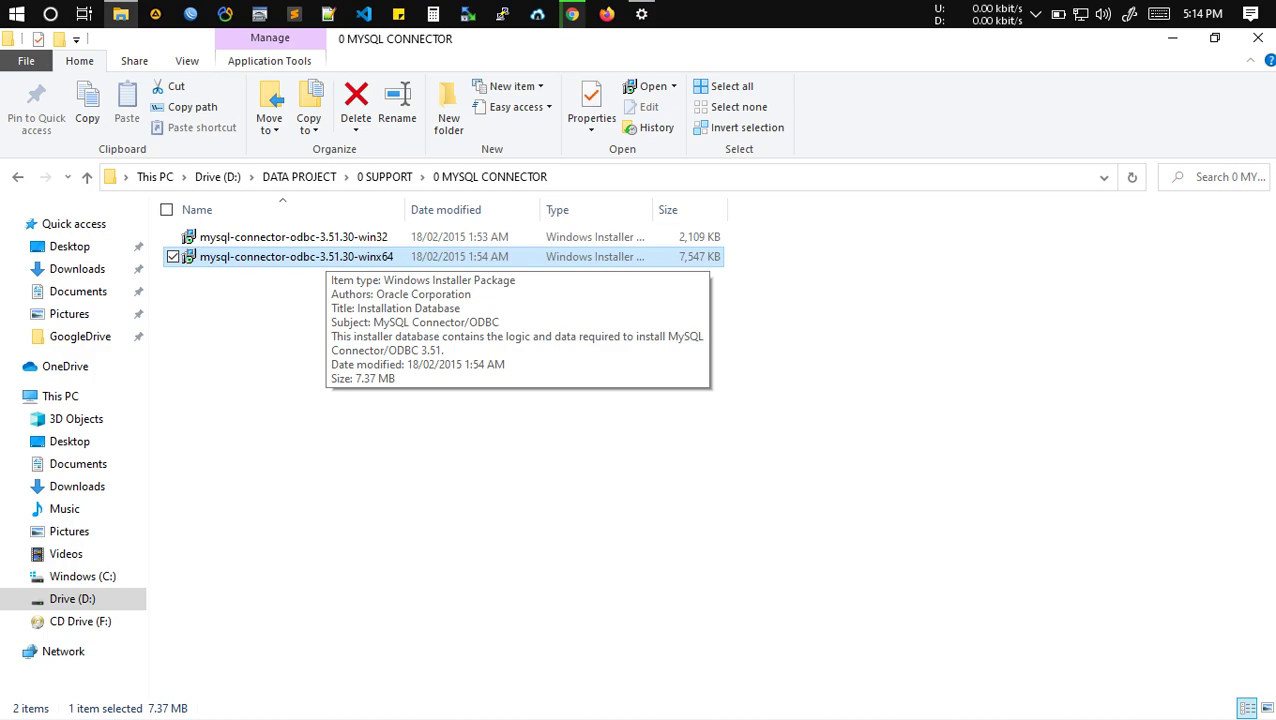
key(Return)
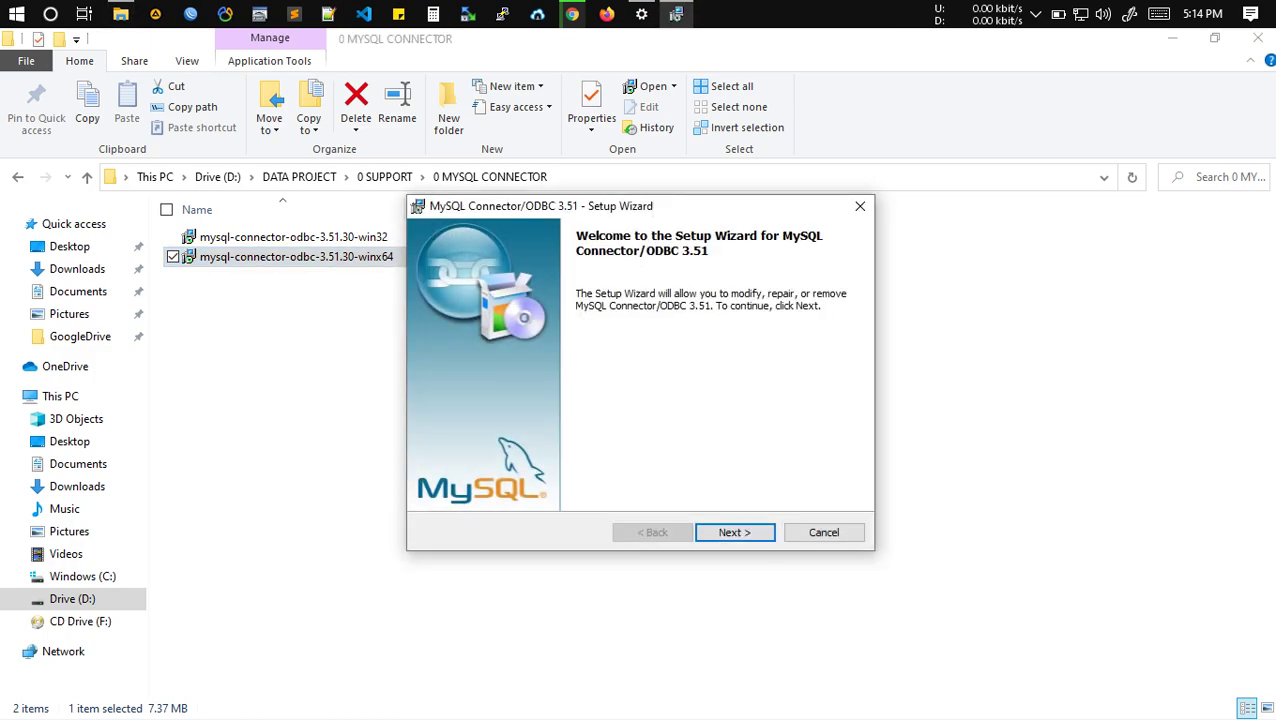
key(Return)
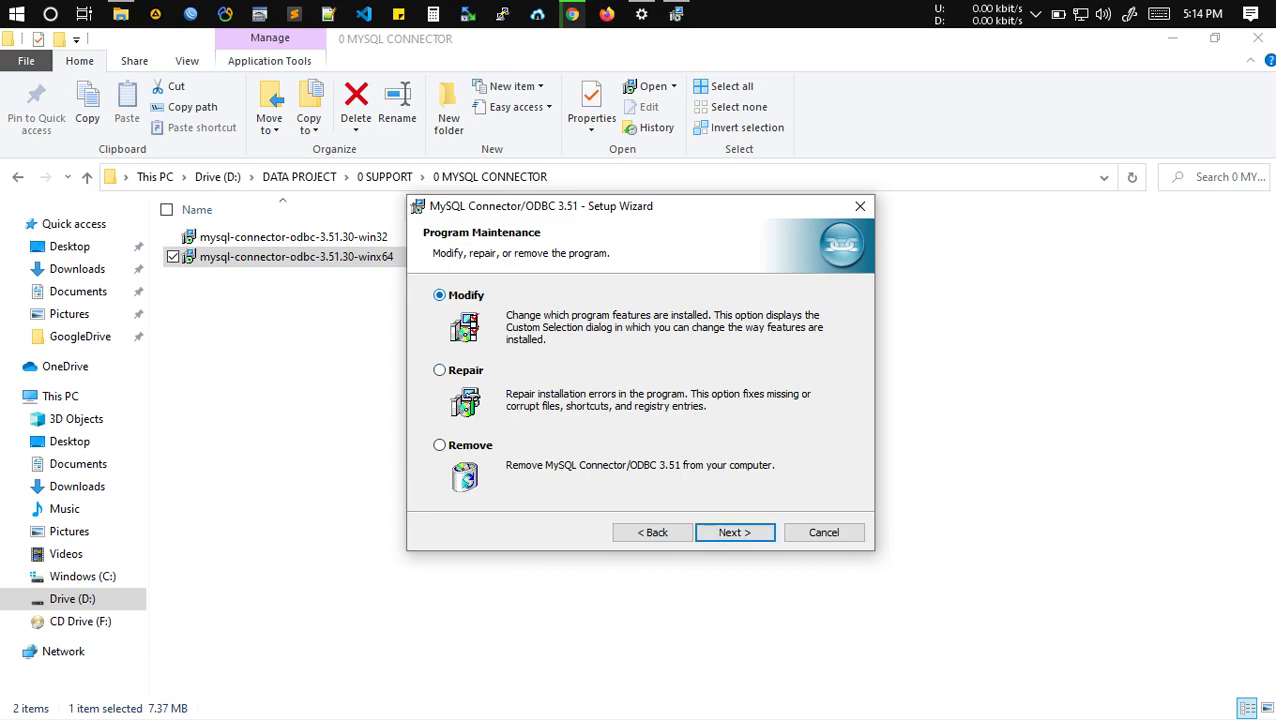